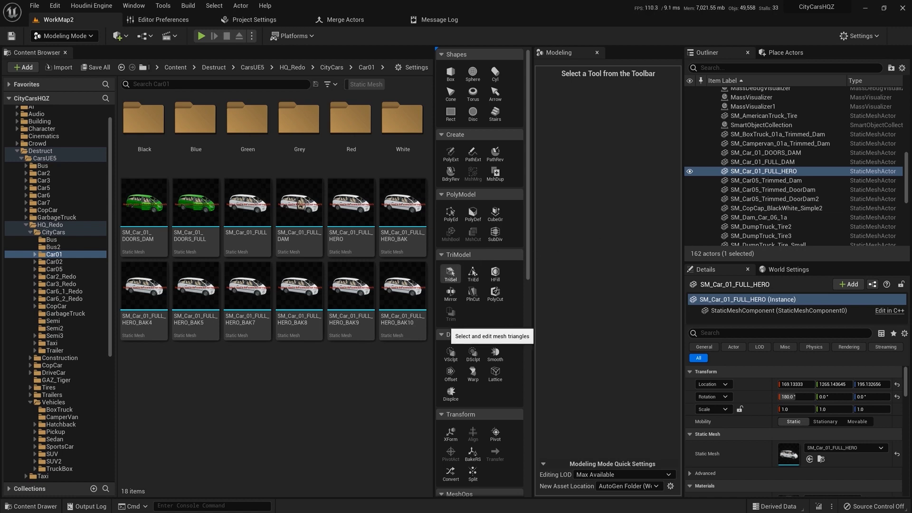
Start triangle selection on the SM_Car_01_FULL_HERO mesh and bring the floating viewport into view over the tool settings
left_click(450, 274)
left_click_drag(911, 18, 636, 16)
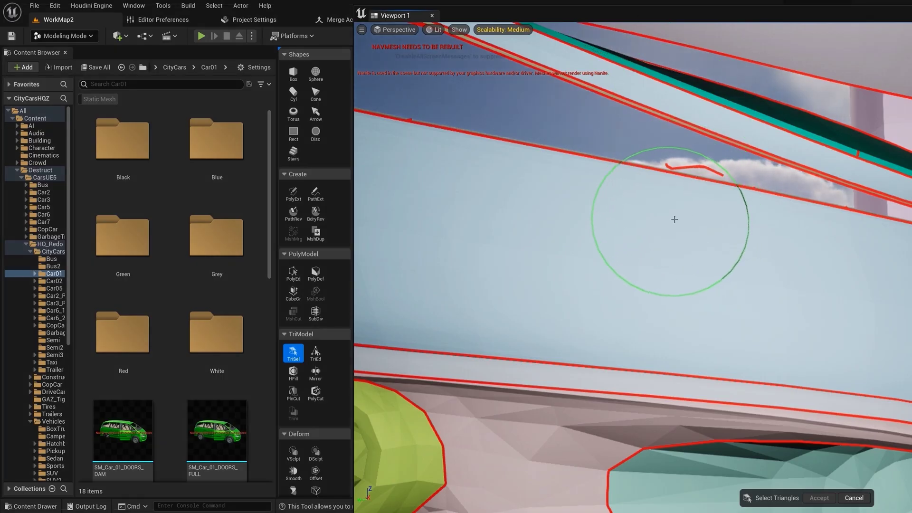
Examine the van mesh from several angles for stray triangles floating above the body beside the wheel
right_click_drag(645, 223, 616, 201)
key("w")
key("s")
mouse_move(712, 262)
right_mouse_down()
mouse_move(800, 295)
mouse_move(735, 281)
mouse_move(717, 285)
mouse_move(716, 296)
mouse_move(738, 265)
right_mouse_up()
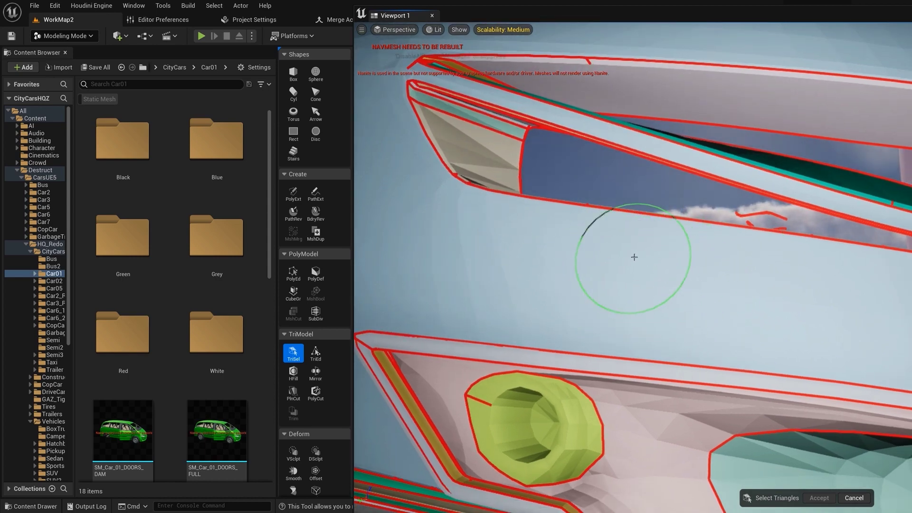
mouse_move(651, 257)
right_mouse_down()
mouse_move(563, 244)
mouse_move(714, 195)
mouse_move(698, 159)
right_mouse_up()
key("s")
right_click_drag(722, 296, 675, 204)
key("w")
right_click_drag(632, 238, 711, 235)
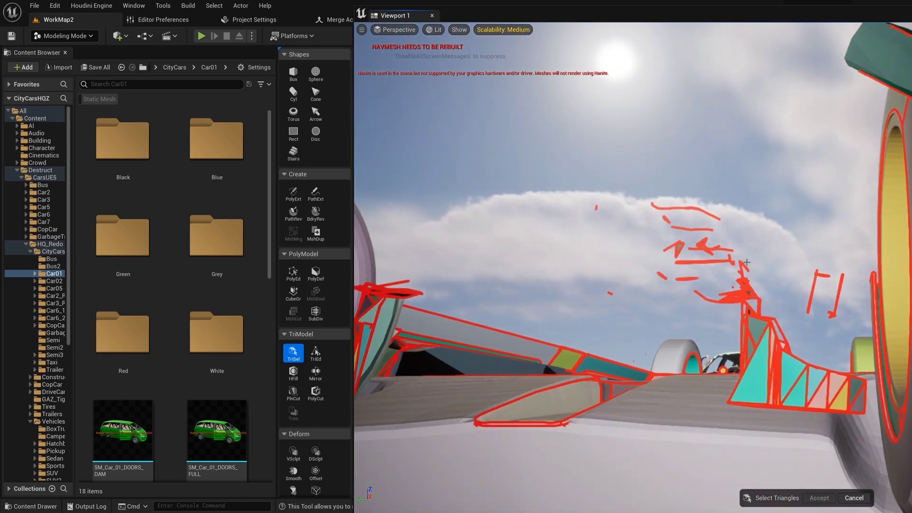
mouse_move(689, 280)
right_mouse_down()
mouse_move(794, 264)
mouse_move(760, 383)
mouse_move(845, 309)
mouse_move(871, 315)
mouse_move(689, 273)
mouse_move(734, 375)
mouse_move(708, 391)
mouse_move(741, 347)
mouse_move(779, 354)
mouse_move(772, 418)
mouse_move(741, 456)
mouse_move(782, 316)
mouse_move(716, 207)
right_mouse_up()
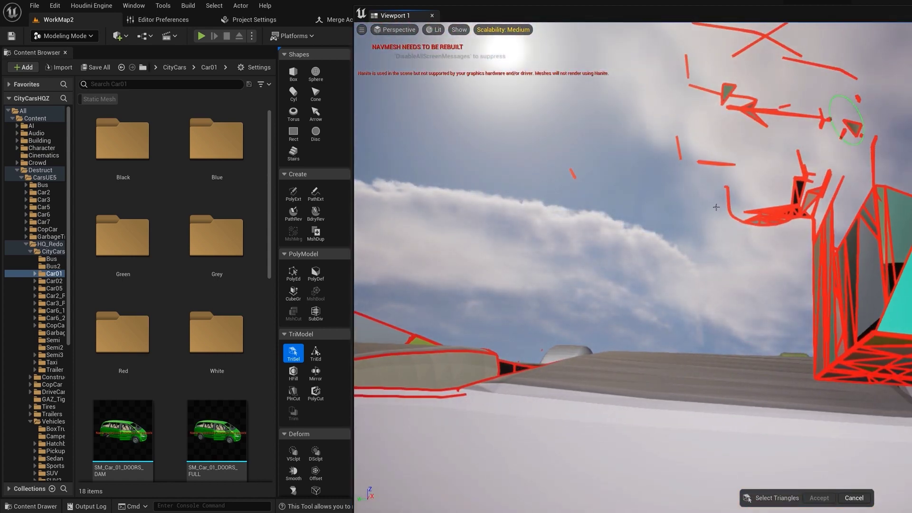
right_click_drag(730, 209, 829, 209)
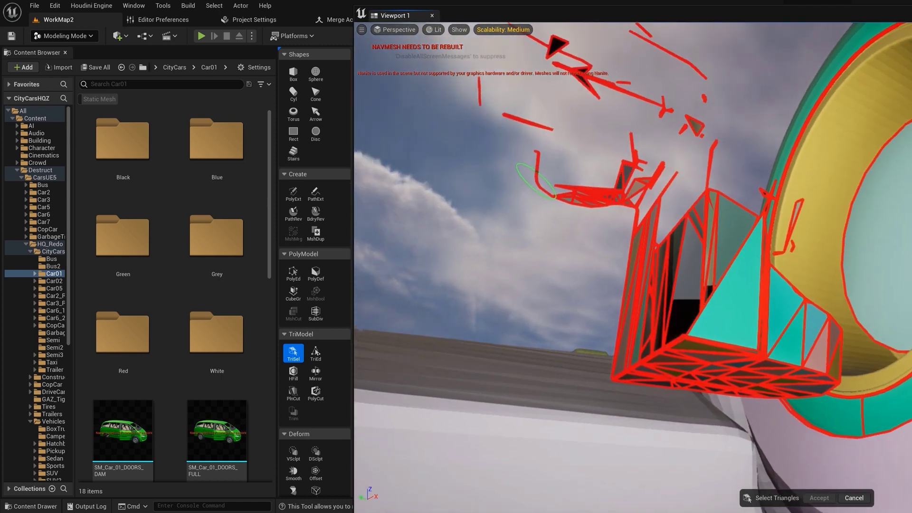
right_click_drag(535, 181, 670, 159)
right_click_drag(607, 191, 733, 229)
scroll(733, 229, "down", 5)
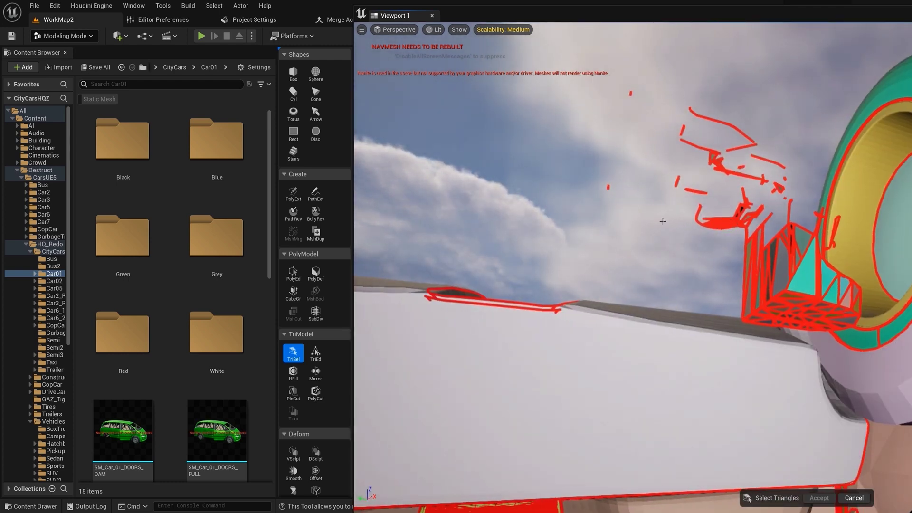
right_click_drag(763, 284, 724, 247)
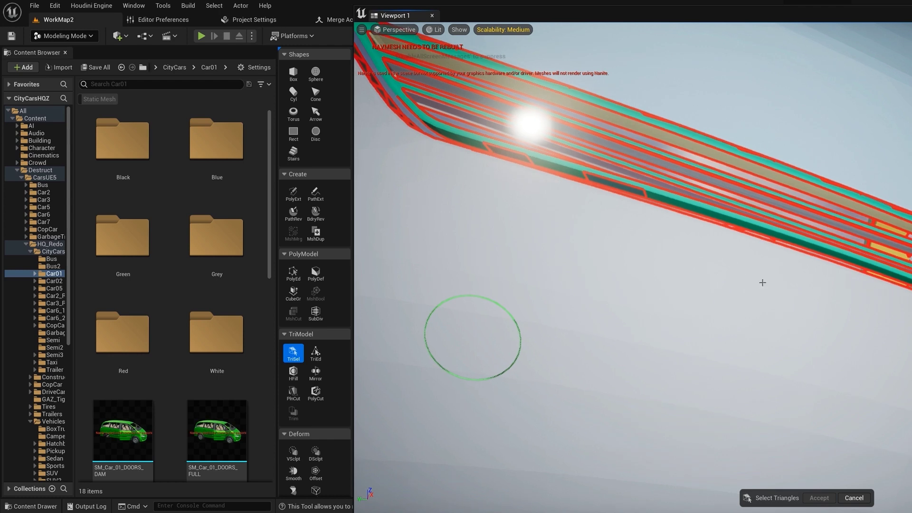
right_click_drag(758, 233, 743, 256)
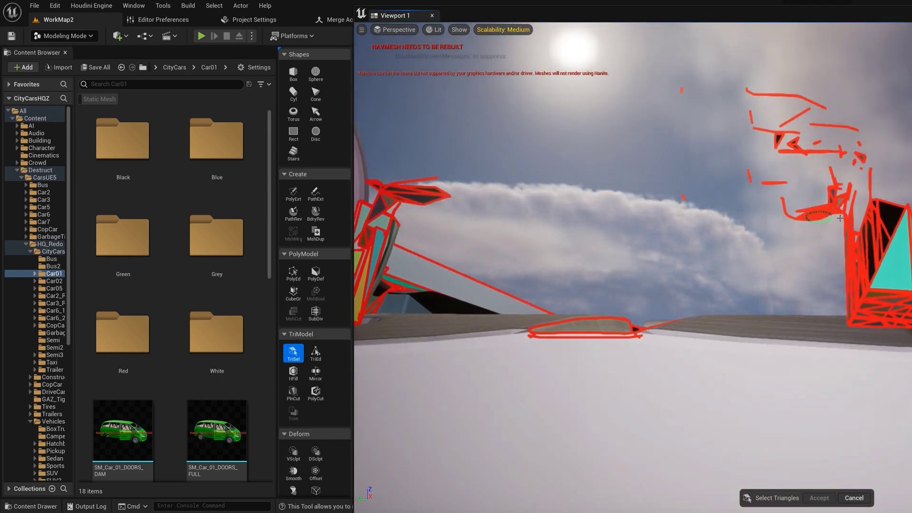
mouse_move(816, 228)
right_mouse_down()
mouse_move(684, 227)
mouse_move(836, 228)
mouse_move(898, 204)
mouse_move(815, 227)
mouse_move(796, 244)
right_mouse_up()
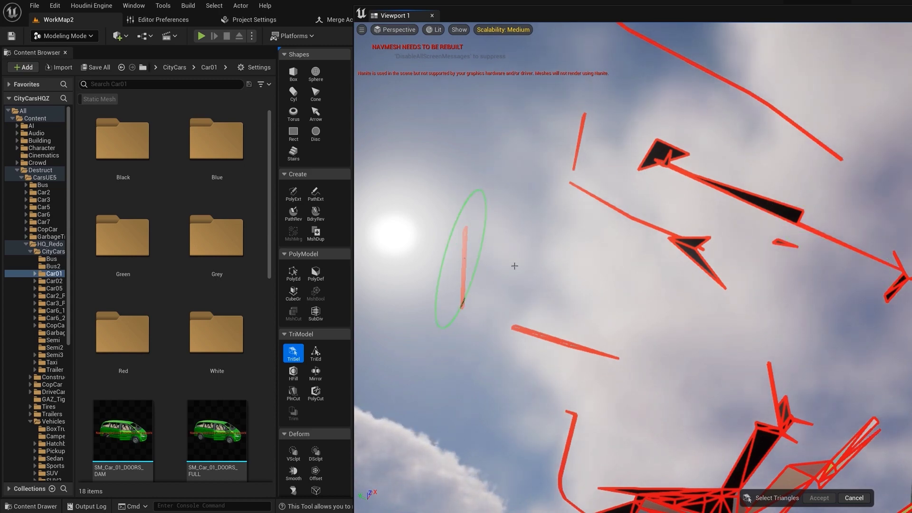
Select and delete the arrow-shaped stray fragments and connecting sliver floating above the van body near the wheel
right_click_drag(461, 258, 614, 165)
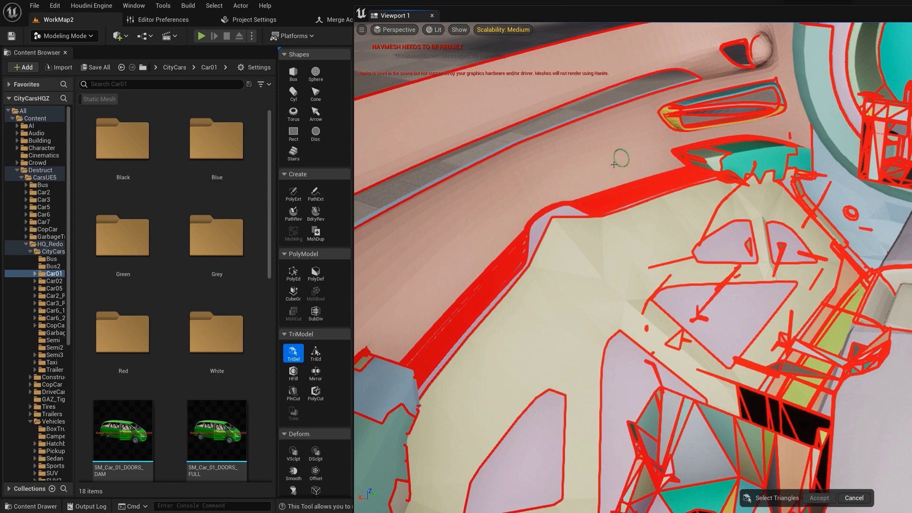
right_click_drag(716, 261, 781, 236)
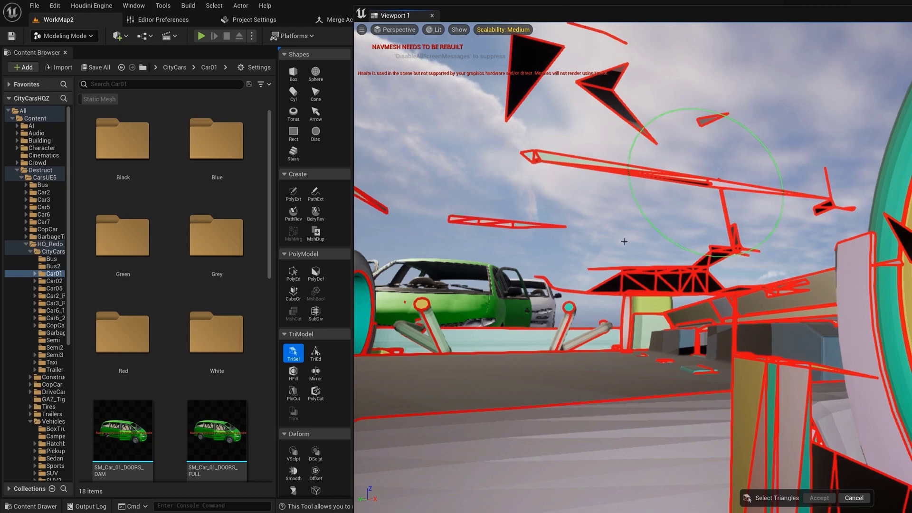
mouse_move(736, 237)
right_mouse_down()
mouse_move(736, 204)
mouse_move(846, 205)
mouse_move(888, 171)
right_mouse_up()
mouse_move(633, 268)
right_mouse_down()
mouse_move(719, 313)
mouse_move(727, 342)
mouse_move(618, 361)
right_mouse_up()
right_click_drag(741, 252, 738, 164)
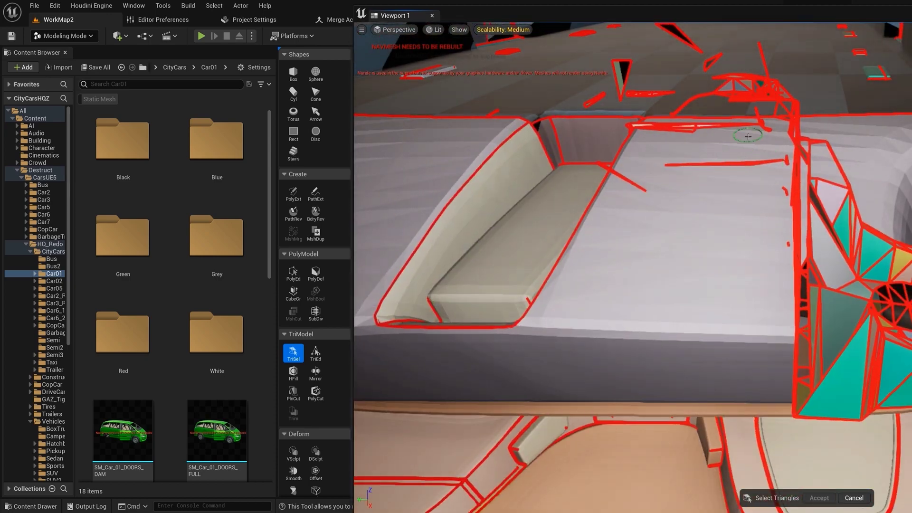
right_click_drag(781, 210, 774, 332)
right_click_drag(794, 71, 772, 176)
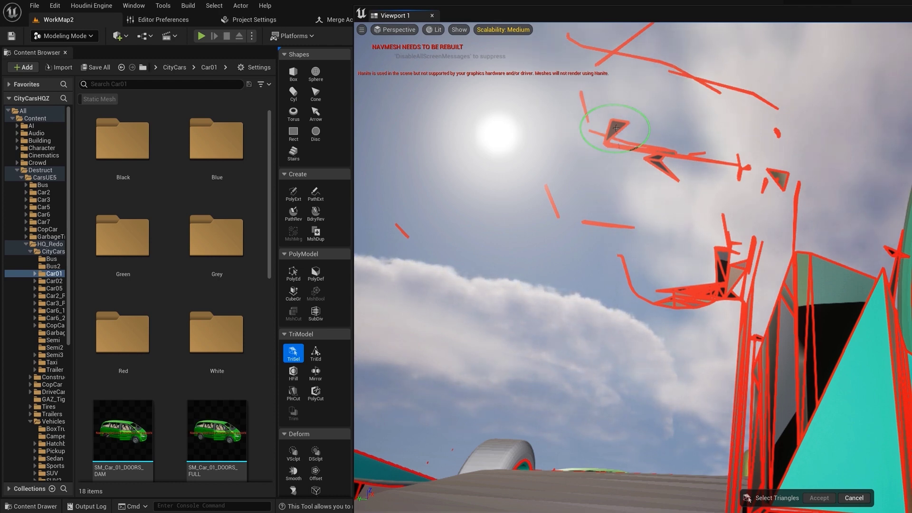
key("Delete")
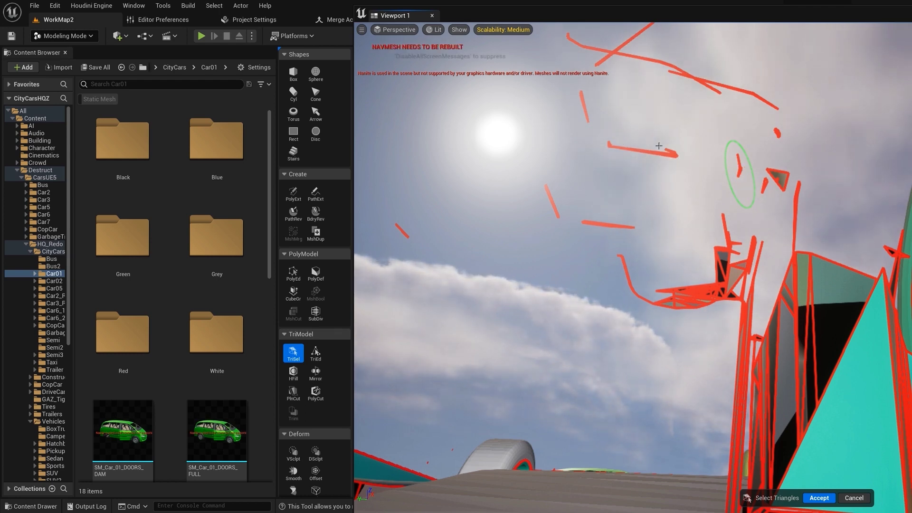
Reveal the triangle selection settings, try the Brush selection mode and return to All in Group
mouse_move(697, 165)
right_mouse_down()
mouse_move(696, 147)
mouse_move(722, 161)
mouse_move(722, 266)
mouse_move(674, 304)
mouse_move(642, 285)
mouse_move(690, 234)
right_mouse_up()
key("w")
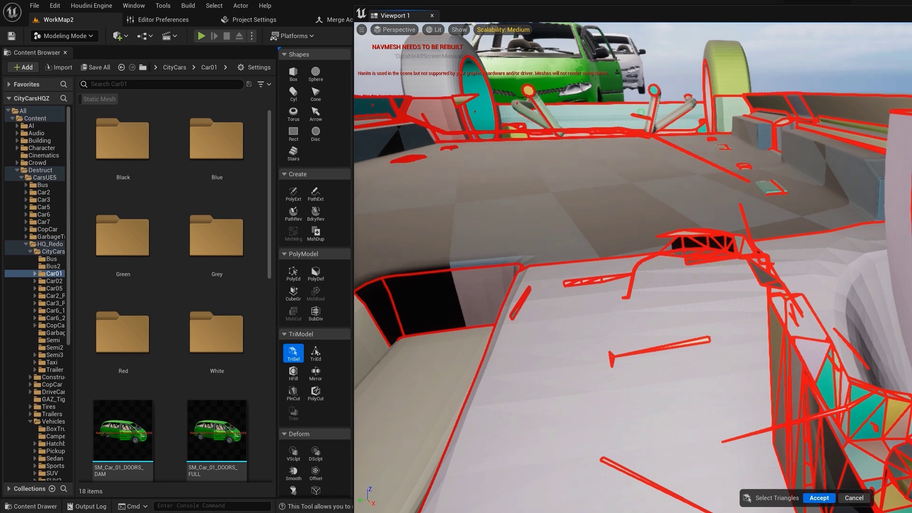
left_click_drag(594, 16, 843, 21)
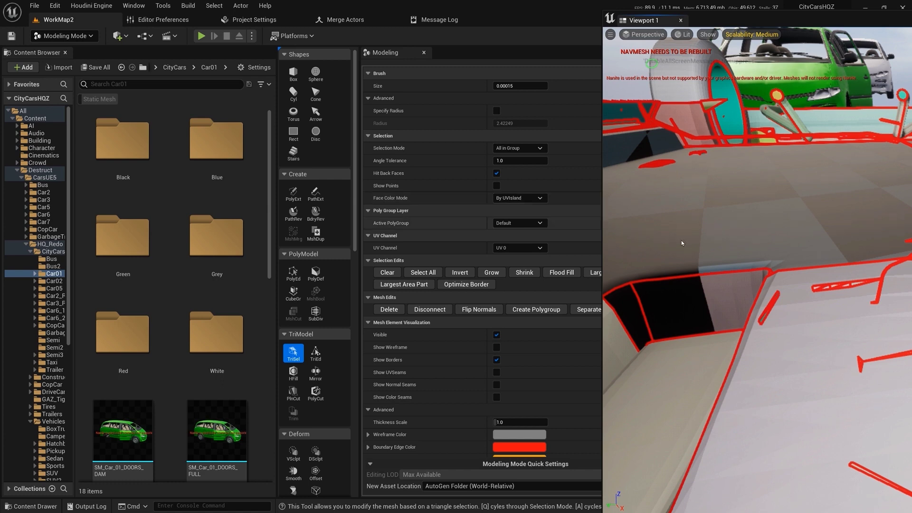
left_click(515, 149)
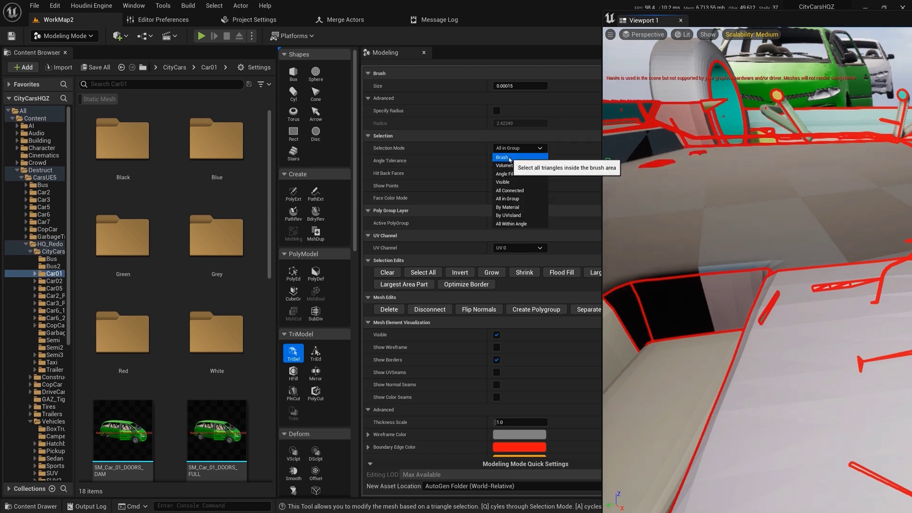
left_click(504, 157)
left_click(522, 148)
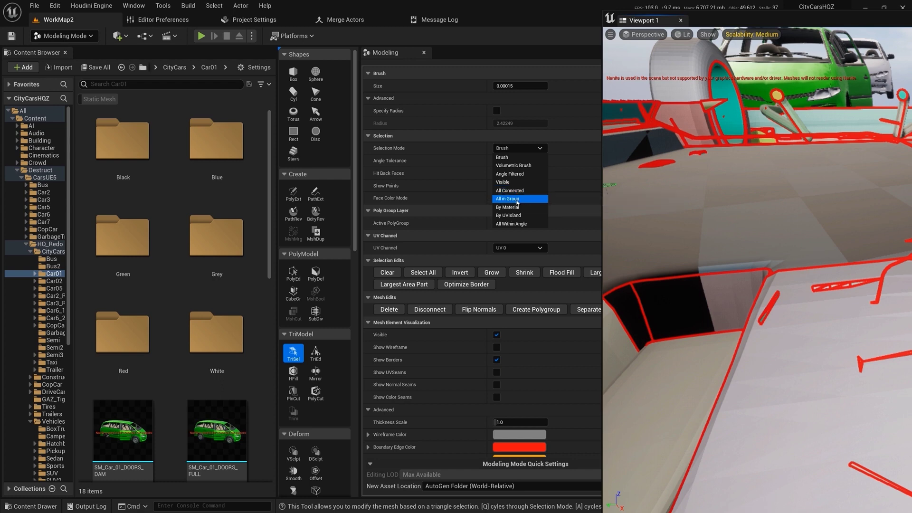
left_click(517, 199)
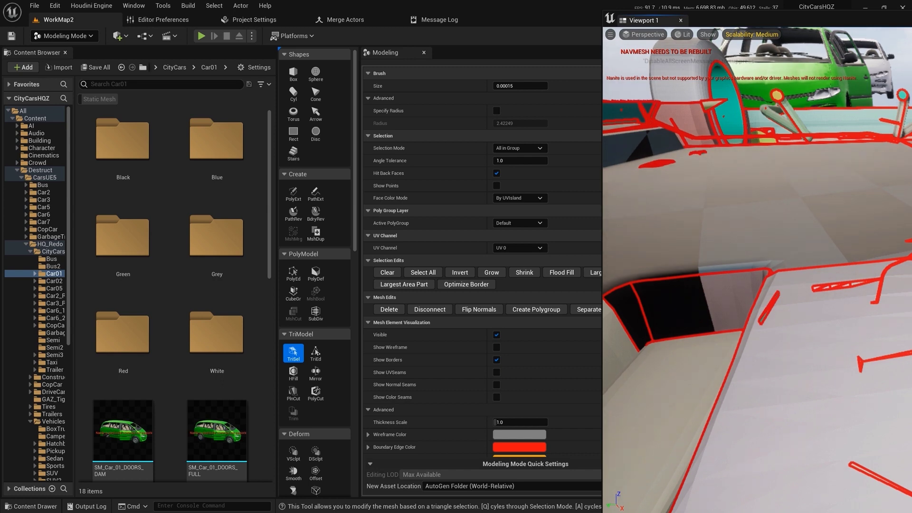
key("ctrl+z")
Compare the face color modes None and By Material ID on the mesh, then restore By UVIsland
left_click(518, 197)
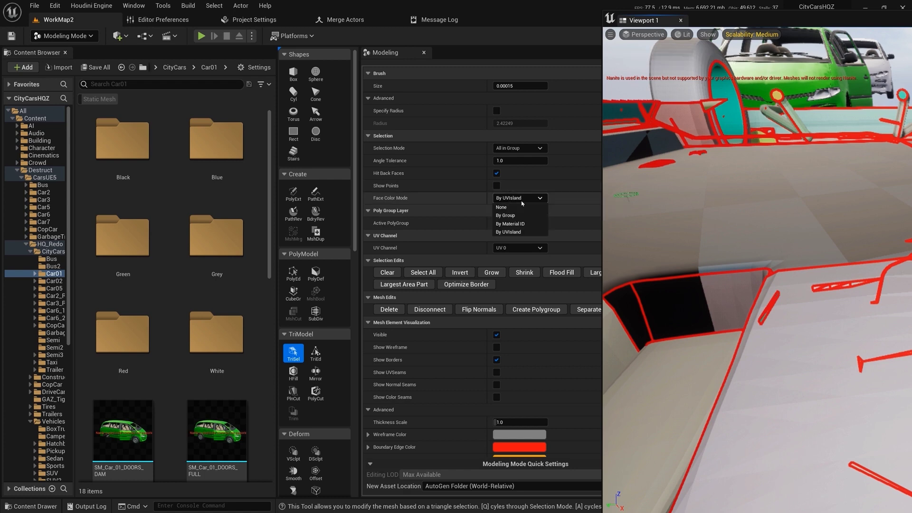
left_click(506, 208)
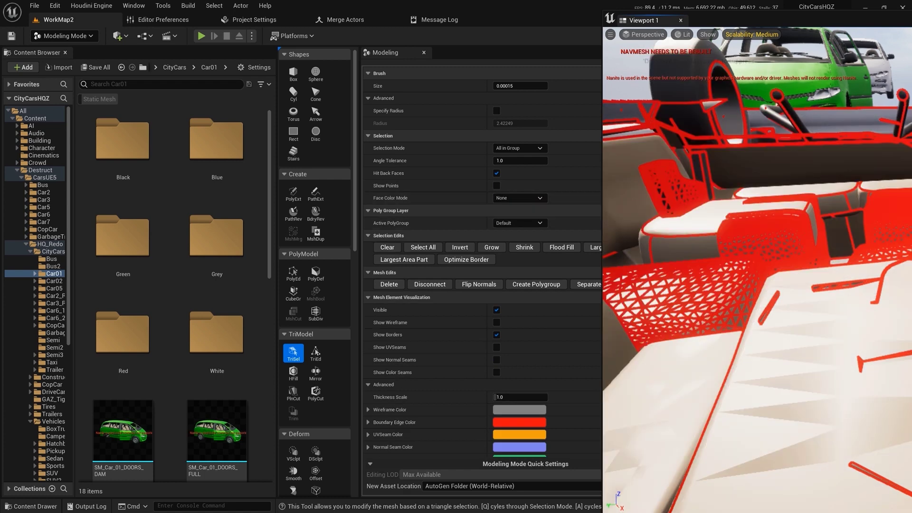
left_click(513, 201)
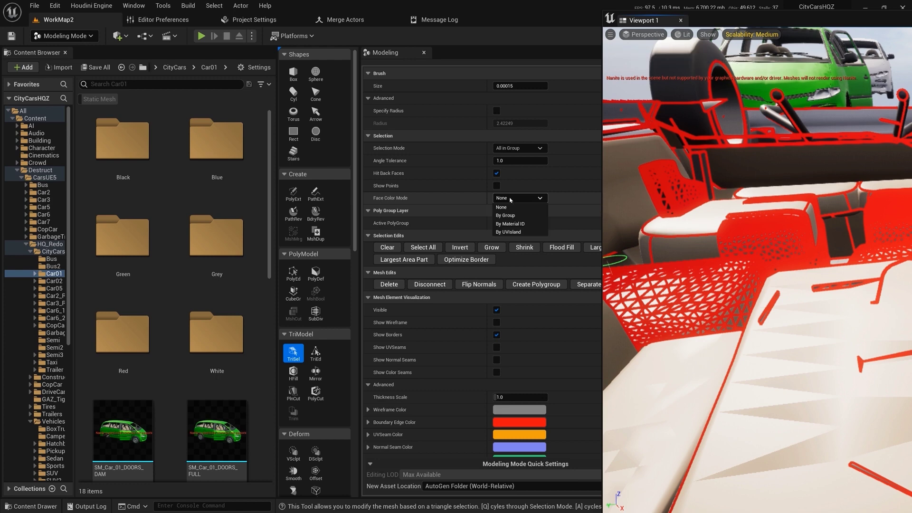
left_click(512, 224)
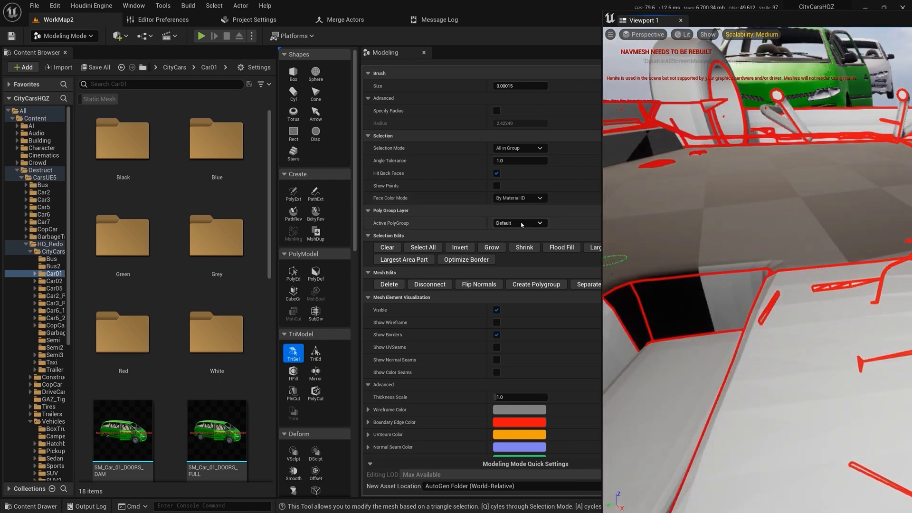
left_click(512, 198)
left_click(512, 232)
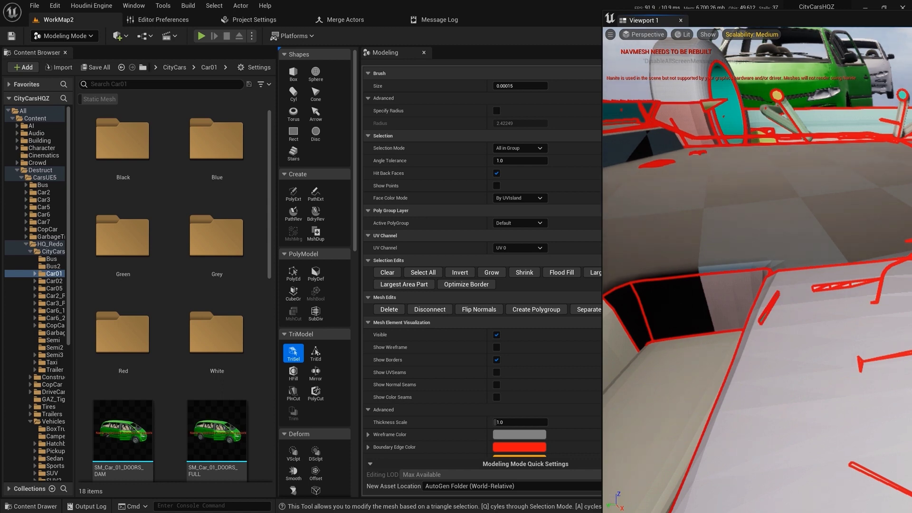
Enlarge the visible viewport area, then select and delete the tangled fragments and long slivers floating beside the wheel
left_click_drag(911, 24, 784, 19)
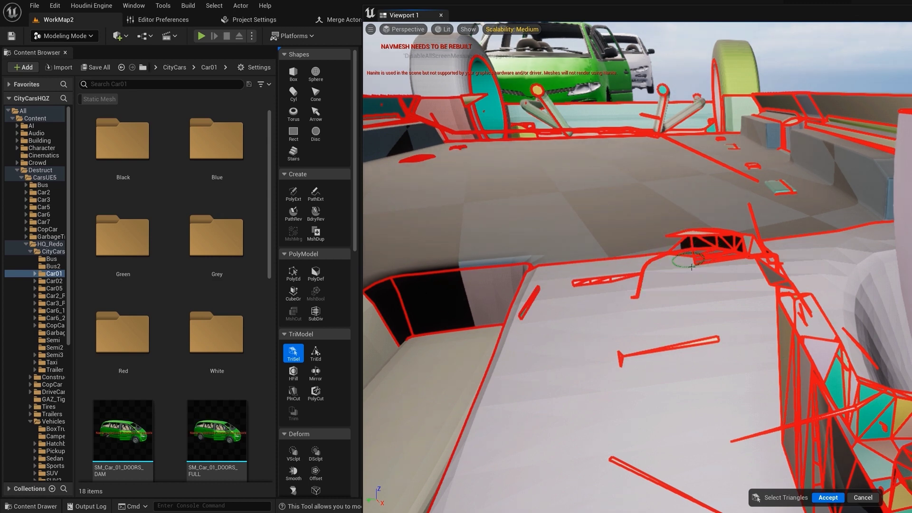
mouse_move(748, 361)
right_mouse_down()
mouse_move(760, 418)
mouse_move(755, 460)
mouse_move(725, 199)
mouse_move(734, 166)
mouse_move(727, 119)
mouse_move(741, 333)
mouse_move(779, 309)
mouse_move(772, 299)
mouse_move(902, 323)
mouse_move(742, 471)
mouse_move(746, 510)
mouse_move(758, 484)
right_mouse_up()
key("w")
key("w")
right_click_drag(689, 271, 651, 298)
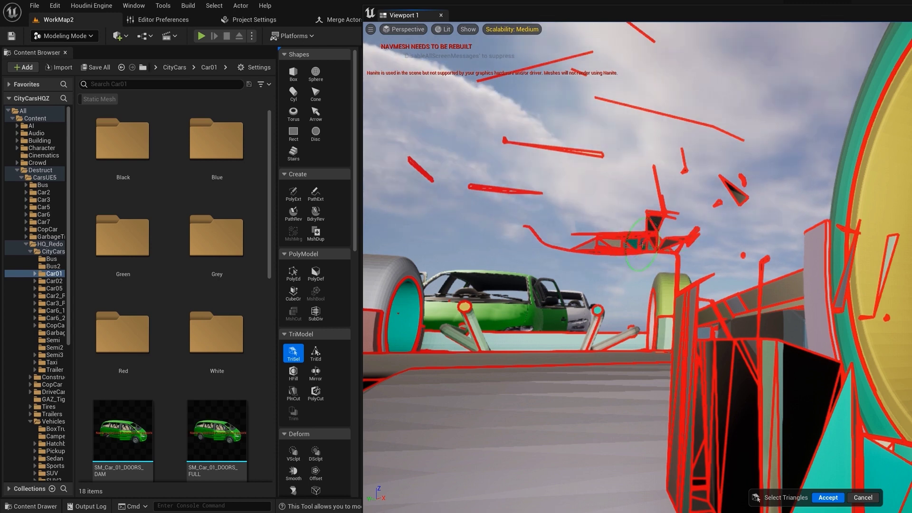
left_click_drag(644, 243, 680, 245)
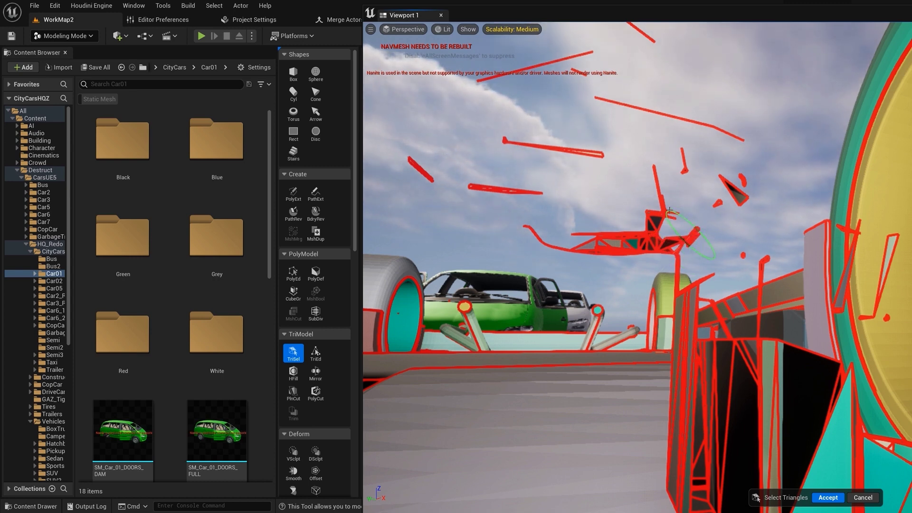
left_click(584, 234)
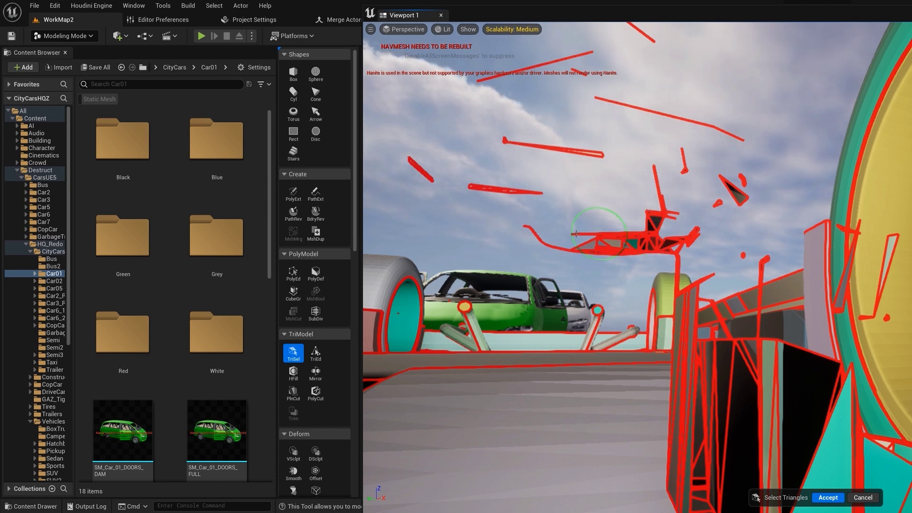
left_click_drag(579, 235, 599, 235)
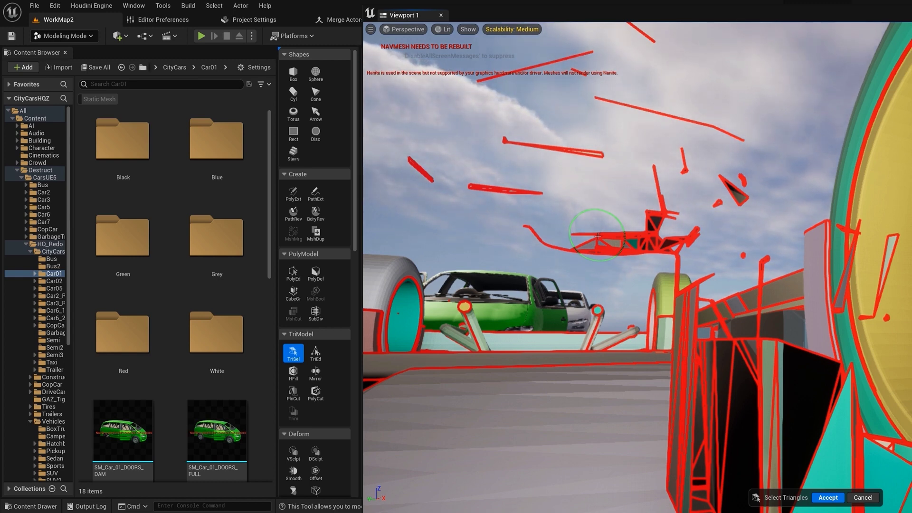
left_click_drag(598, 236, 604, 233)
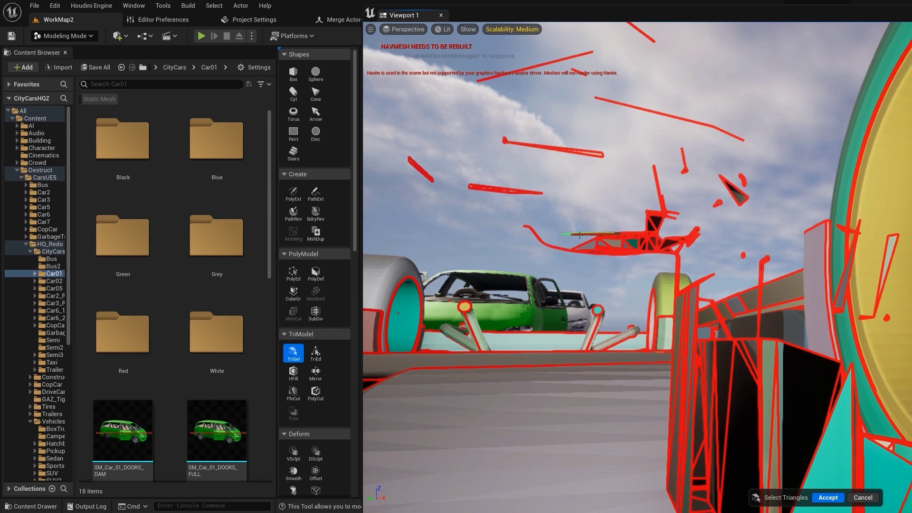
left_click(597, 240)
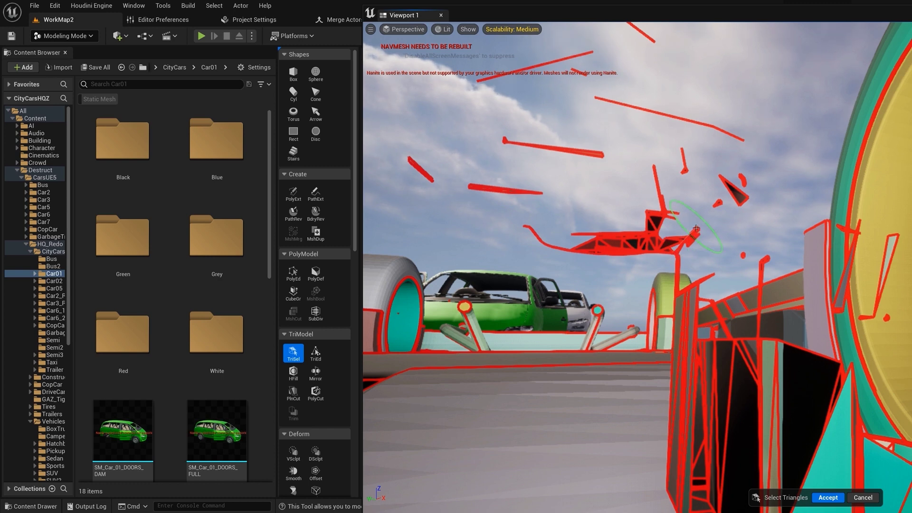
key("Delete")
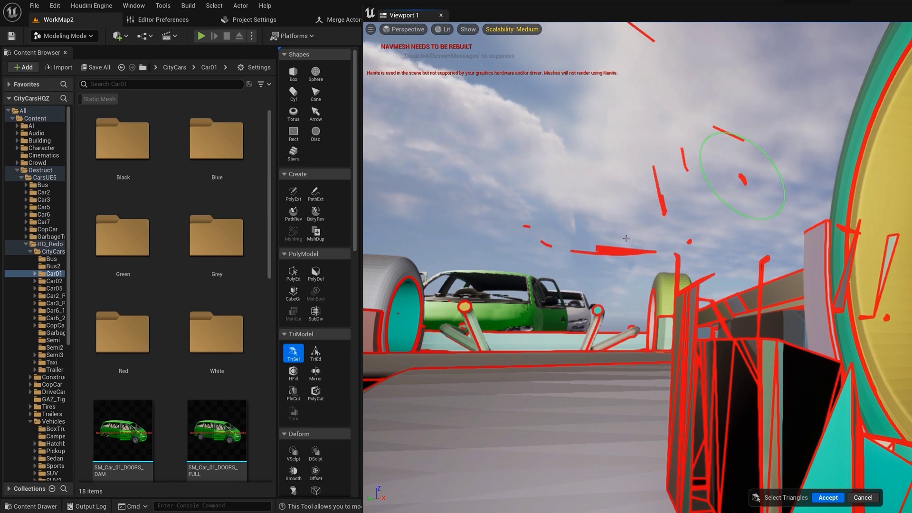
Adjust the selection brush size over the small fragment floating above the pale panel beside the wheel and delete that fragment
right_click_drag(652, 280, 608, 356)
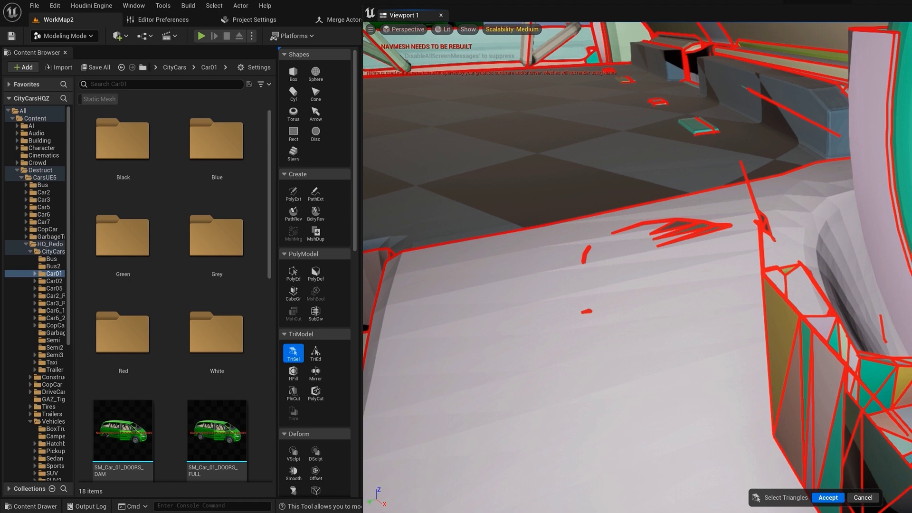
right_click_drag(684, 275, 597, 305)
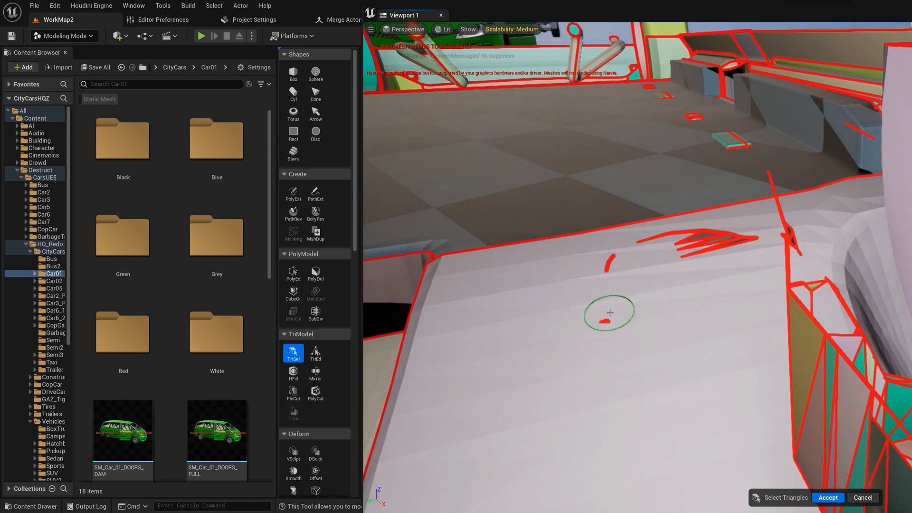
key("bracketright")
key("bracketright")
key("bracketright")
key("bracketleft")
key("bracketleft")
key("bracketleft")
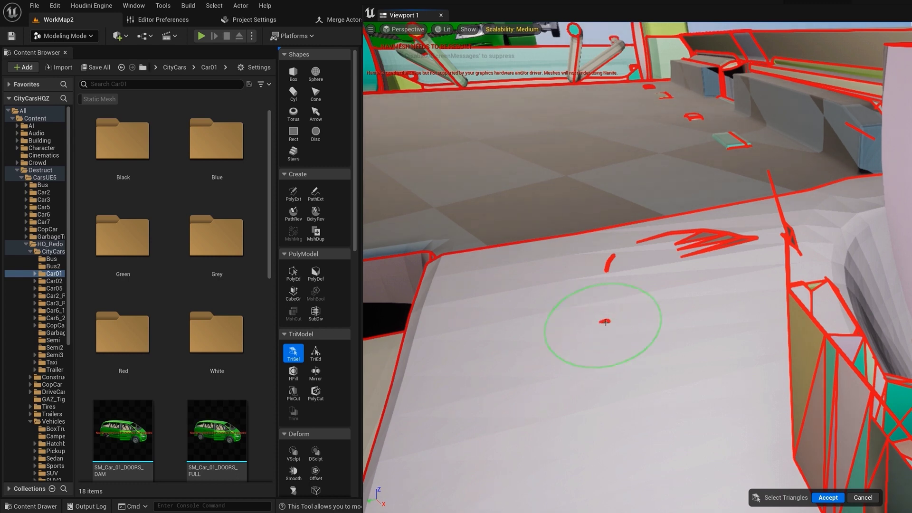
key("bracketleft")
key("bracketleft")
key("bracketleft")
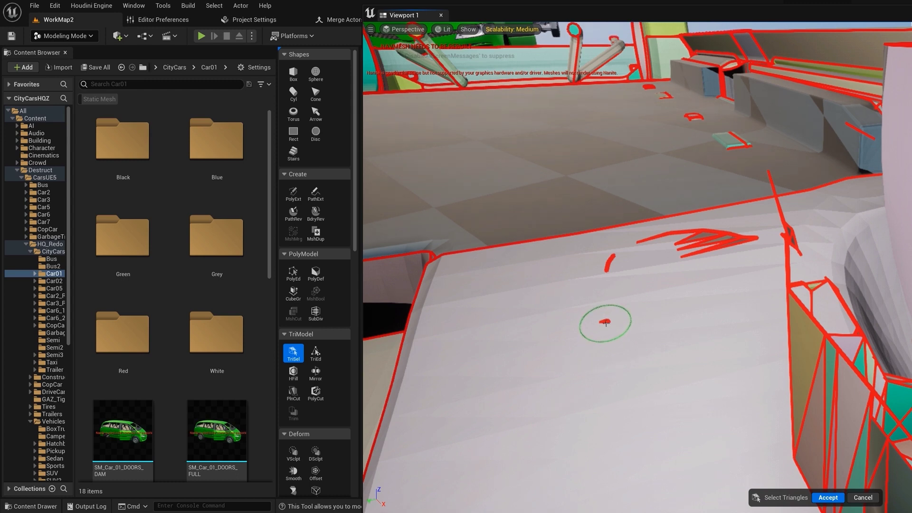
key("bracketright")
key("bracketright")
key("bracketright")
key("bracketright")
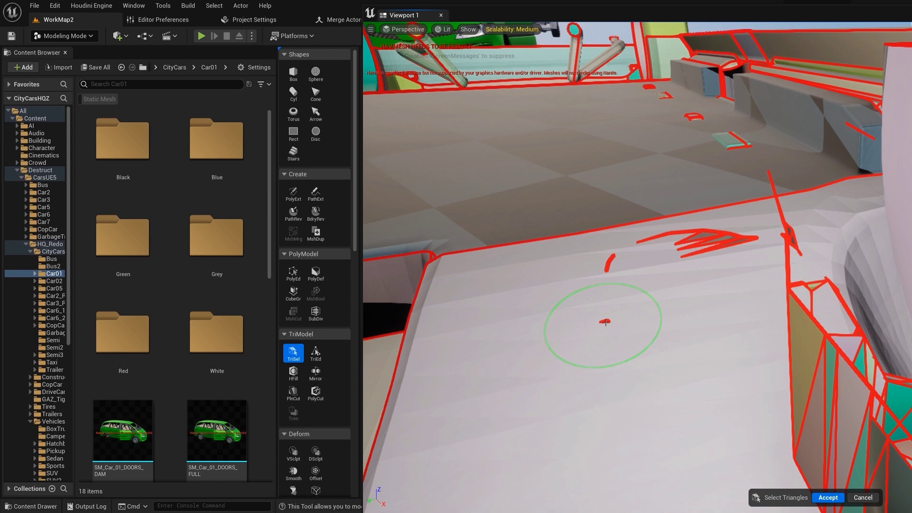
key("bracketleft")
key("bracketleft")
key("bracketleft")
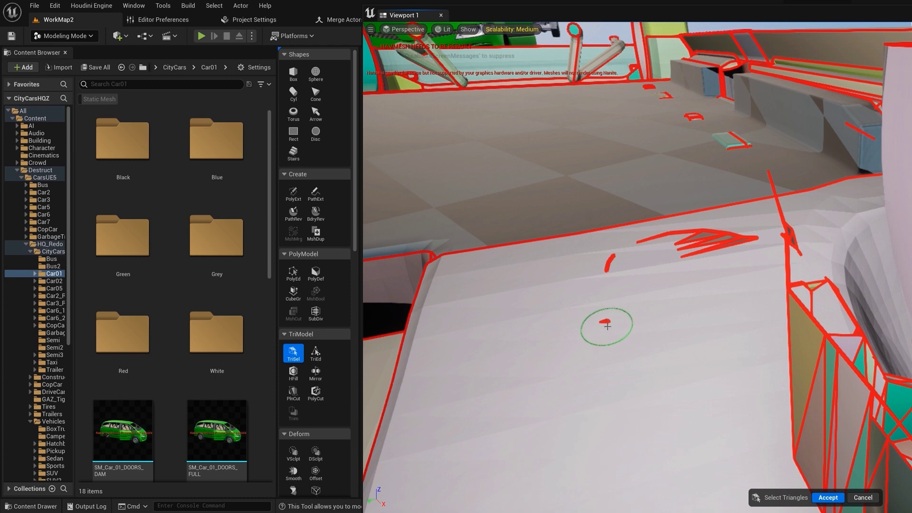
key("bracketright")
key("bracketright")
key("bracketright")
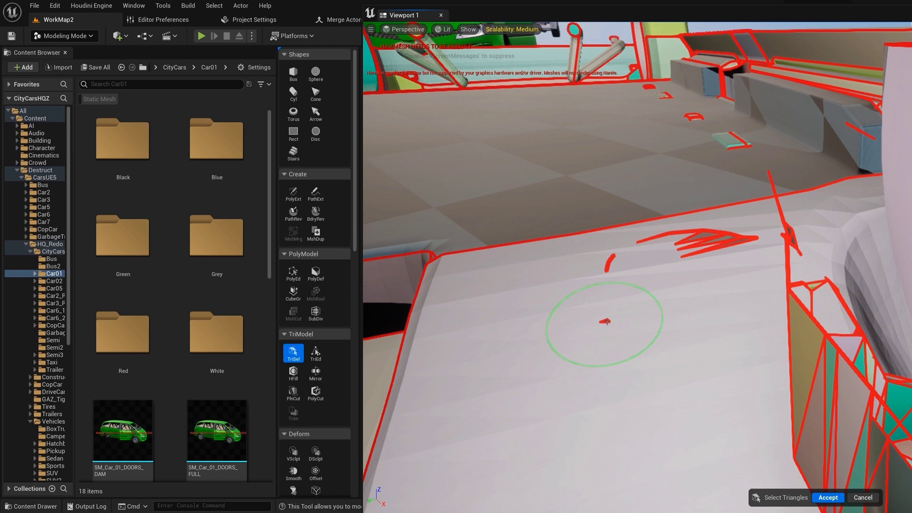
key("bracketleft")
key("bracketleft")
key("bracketleft")
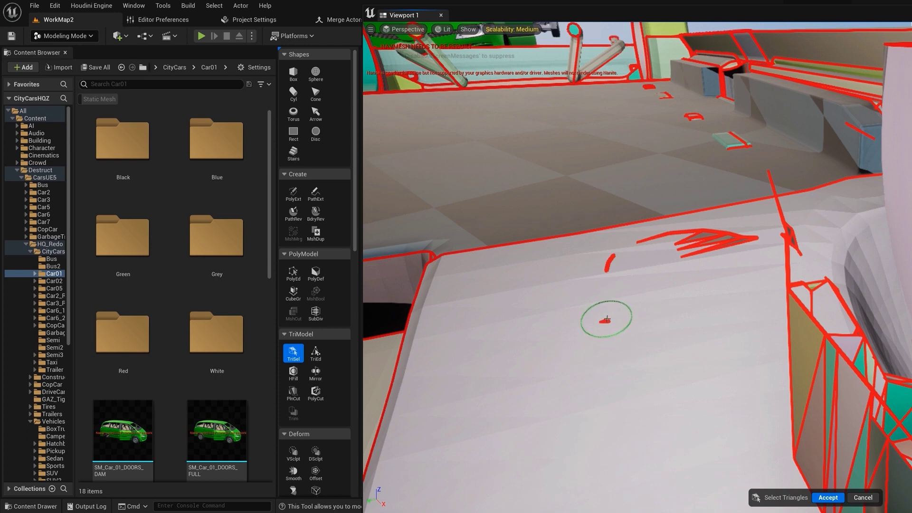
key("bracketright")
key("bracketright")
key("bracketright")
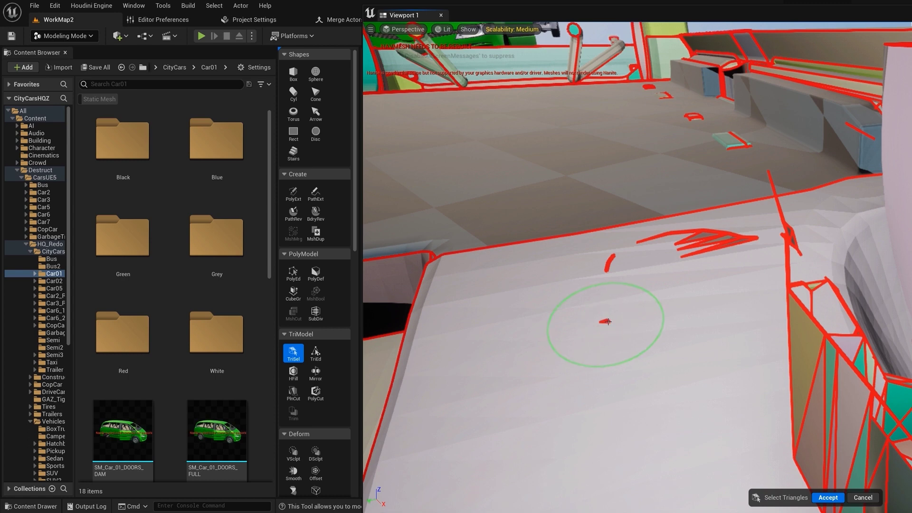
key("bracketleft")
key("bracketleft")
key("bracketleft")
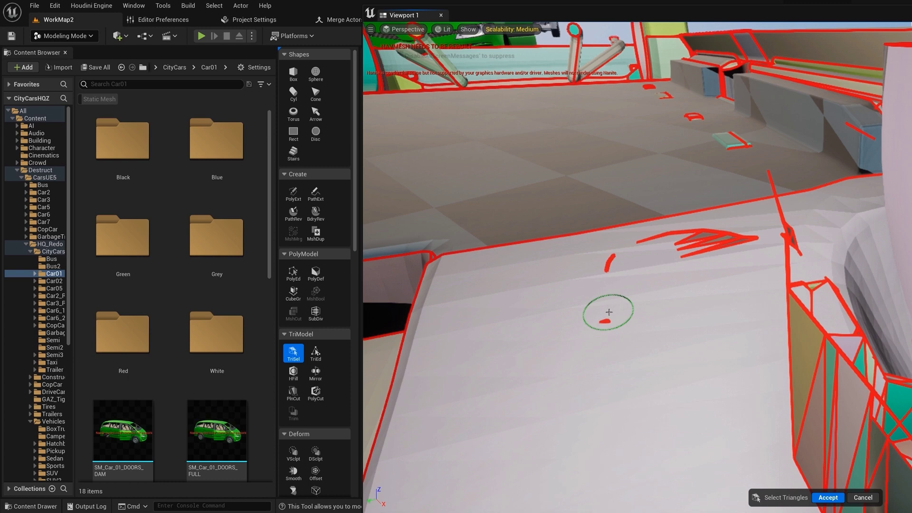
key("bracketright")
key("bracketright")
key("bracketright")
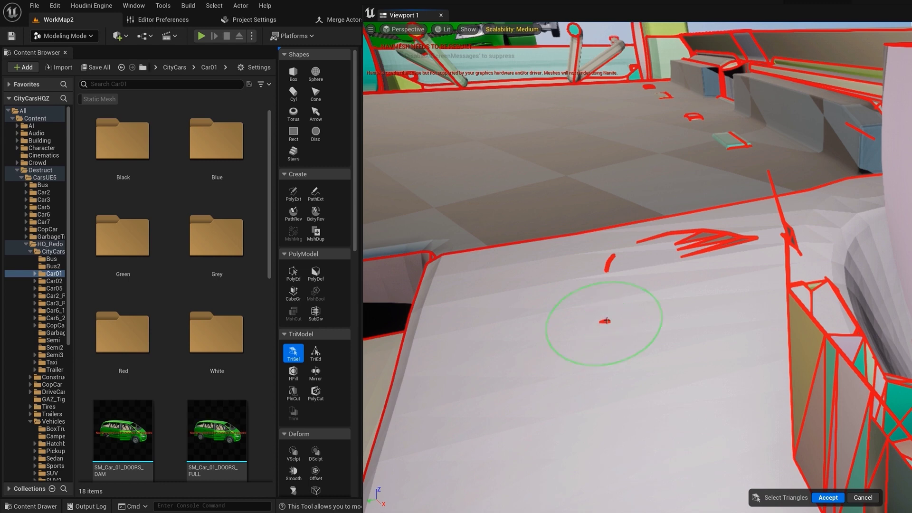
key("bracketleft")
key("bracketleft")
key("bracketleft")
key("bracketleft")
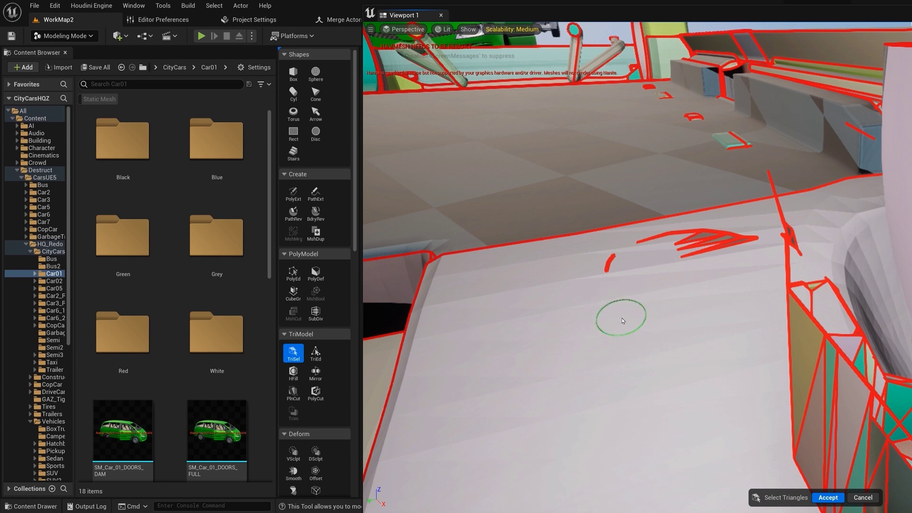
mouse_move(651, 306)
right_mouse_down()
mouse_move(641, 259)
mouse_move(643, 285)
mouse_move(649, 266)
mouse_move(685, 310)
mouse_move(665, 280)
mouse_move(698, 285)
right_mouse_up()
mouse_move(606, 402)
right_mouse_down()
mouse_move(627, 366)
mouse_move(639, 403)
right_mouse_up()
mouse_move(677, 294)
left_mouse_down()
mouse_move(752, 309)
mouse_move(784, 280)
left_mouse_up()
key("ctrl+z")
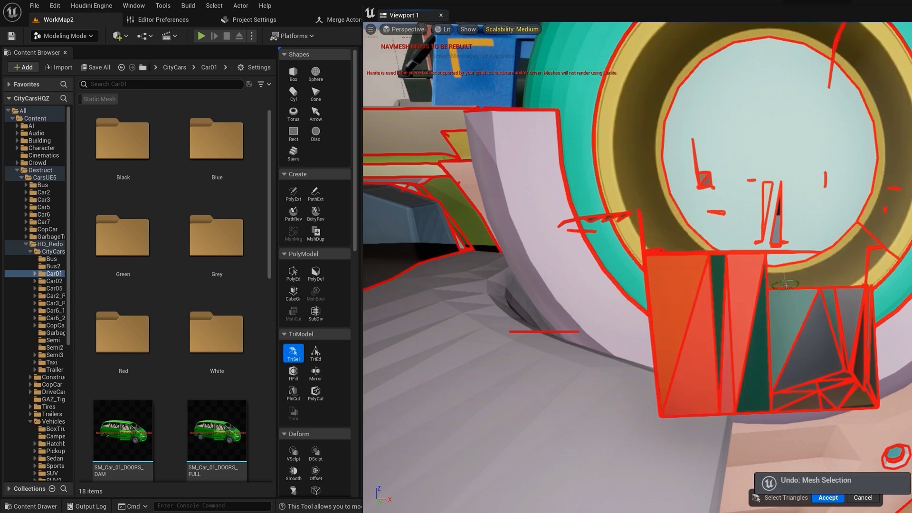
Check the remaining stray fragments around the wheel and floor, then accept the triangle edits on the van mesh
right_click_drag(781, 282, 658, 277)
mouse_move(748, 287)
right_mouse_down()
mouse_move(744, 244)
mouse_move(779, 312)
mouse_move(746, 256)
mouse_move(755, 290)
mouse_move(736, 286)
mouse_move(736, 275)
mouse_move(675, 313)
right_mouse_up()
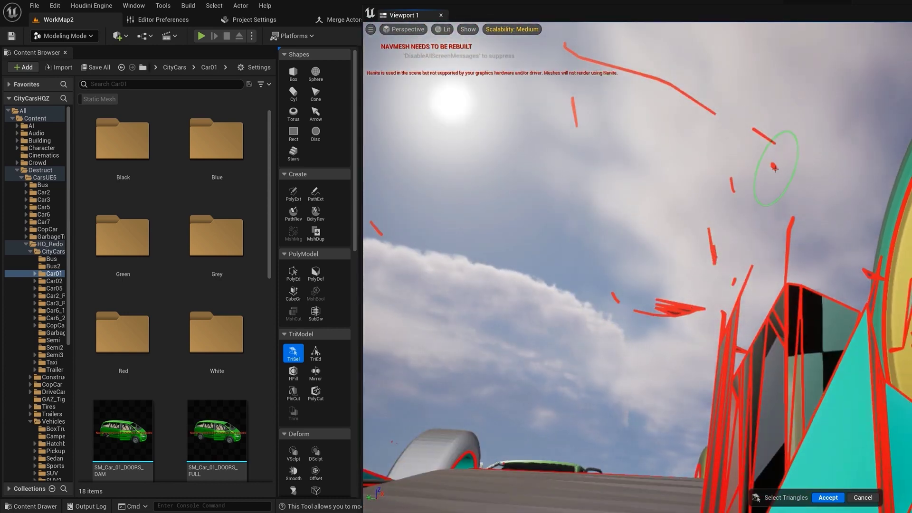
right_click_drag(735, 263, 753, 363)
right_click_drag(735, 282, 748, 283)
right_click_drag(840, 309, 755, 338)
mouse_move(734, 284)
right_mouse_down()
mouse_move(776, 275)
mouse_move(532, 277)
mouse_move(484, 287)
right_mouse_up()
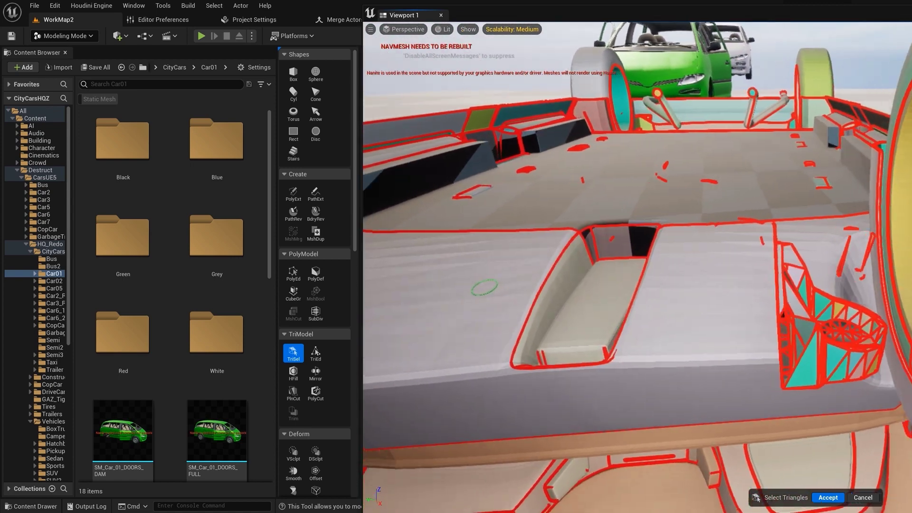
right_click_drag(606, 287, 517, 289)
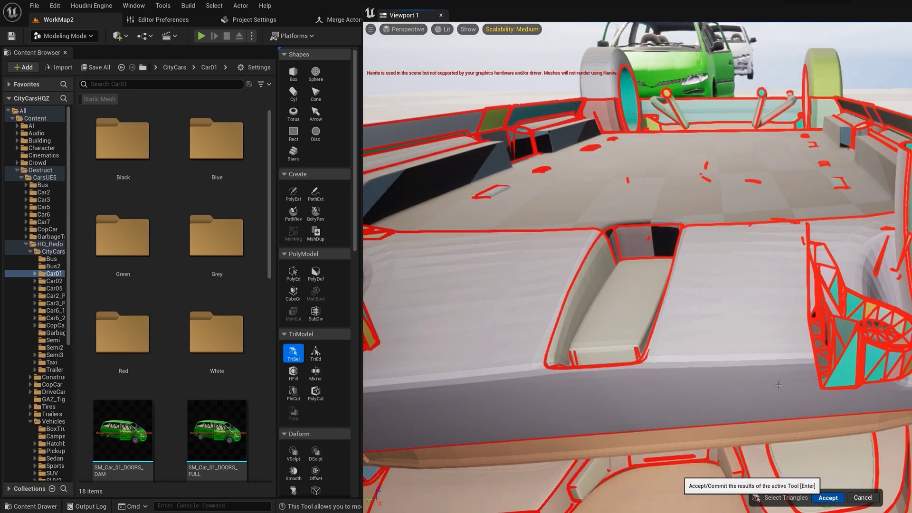
key("Return")
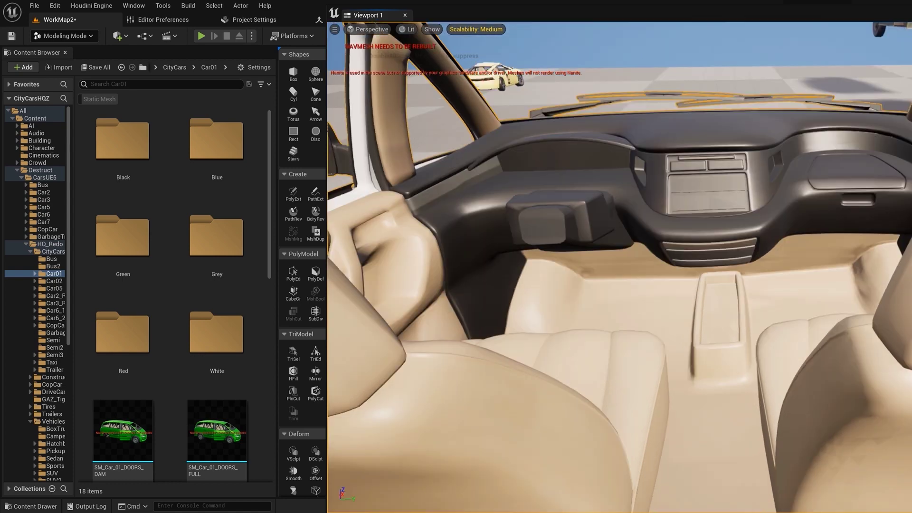
Inspect the van from its interior down to the underside and front wheel area for leftover stray geometry
mouse_move(661, 272)
right_mouse_down()
mouse_move(618, 290)
mouse_move(661, 271)
right_mouse_up()
right_click_drag(849, 287, 902, 257)
right_click_drag(619, 267, 745, 395)
right_click_drag(849, 287, 849, 287)
right_click_drag(781, 277, 781, 277)
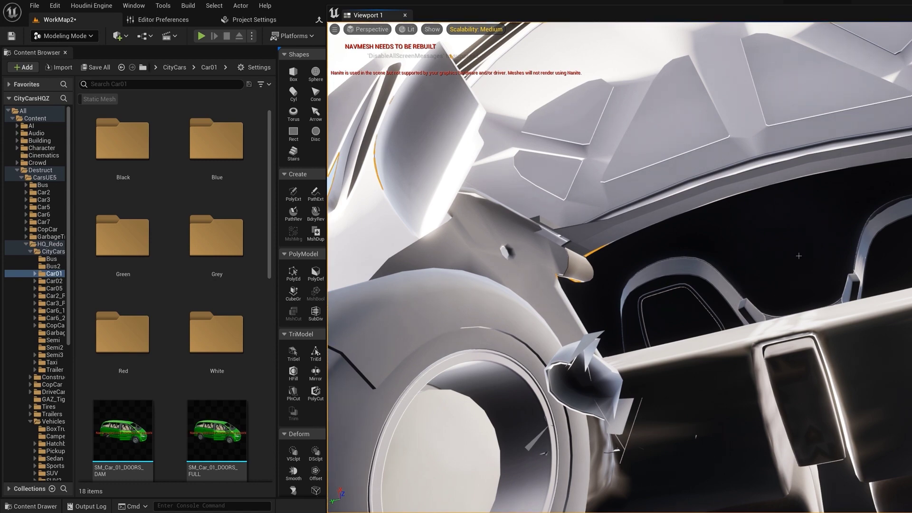
right_click_drag(737, 302, 736, 302)
right_click_drag(816, 253, 817, 254)
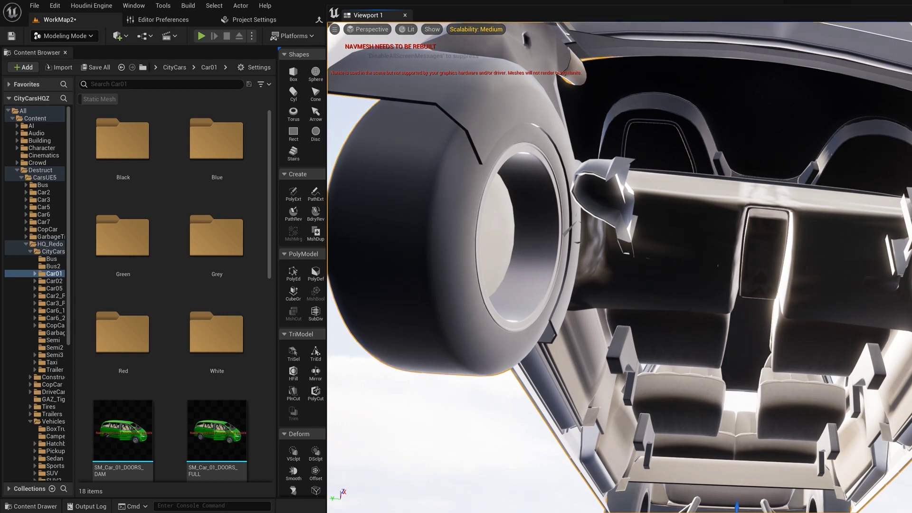
right_click_drag(755, 315, 688, 315)
Browse the SM_Car_01_FULL_HERO backup meshes in the Car01 folder and examine the van's underside between the front wheels
left_click_drag(271, 262, 290, 470)
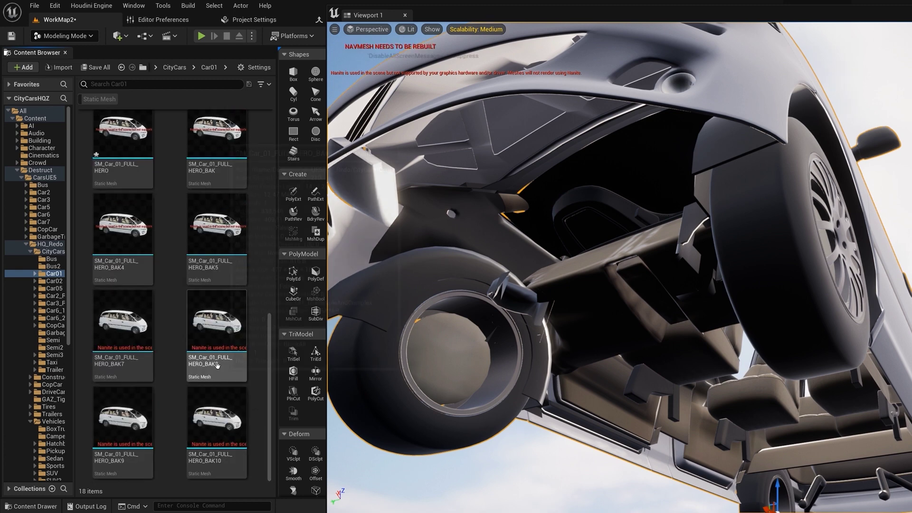
mouse_move(147, 441)
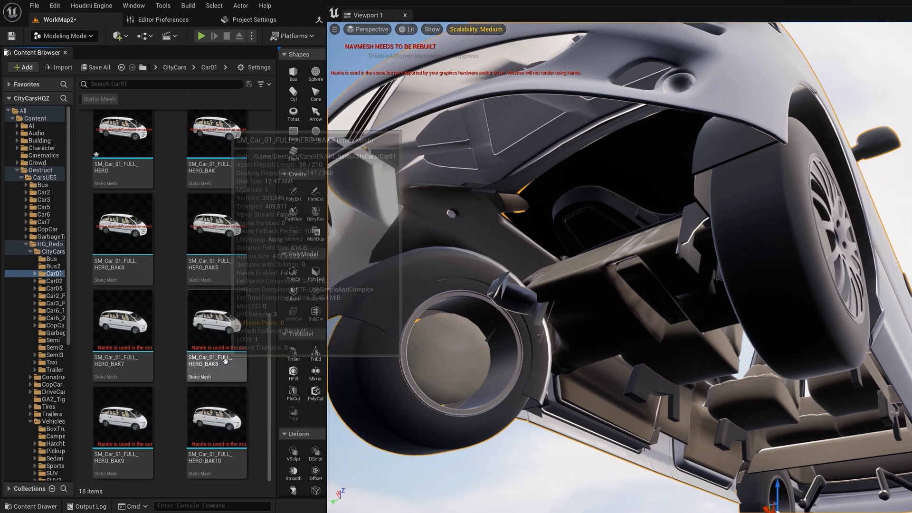
left_click_drag(515, 324, 573, 260, "alt")
right_click_drag(667, 297, 754, 137)
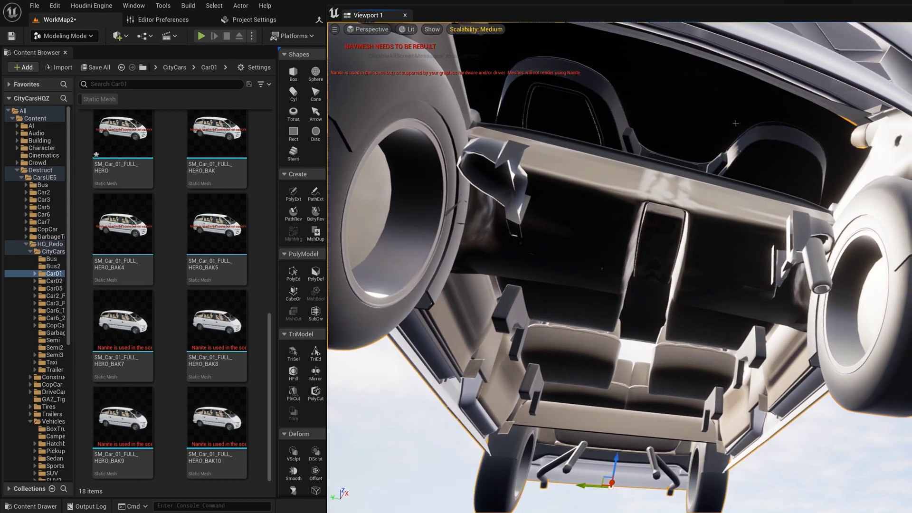
right_click_drag(738, 167, 770, 164)
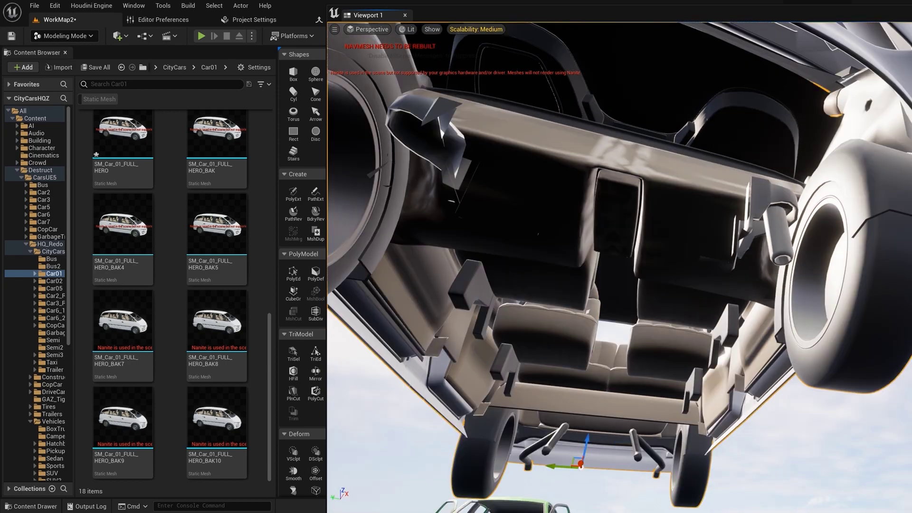
right_click_drag(755, 160, 758, 159)
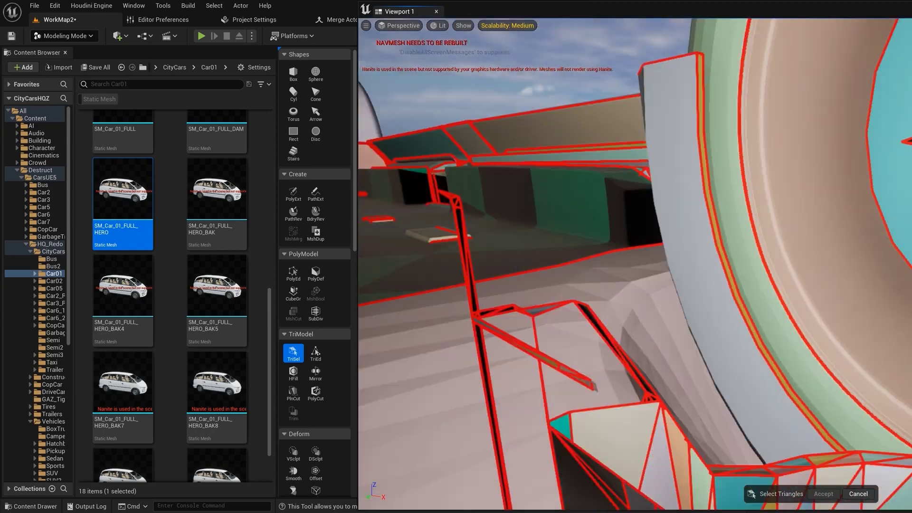
Select the outer wall triangles of the cup-shaped part beneath the faceted cylinder beside the wheel
right_click_drag(634, 264, 522, 332)
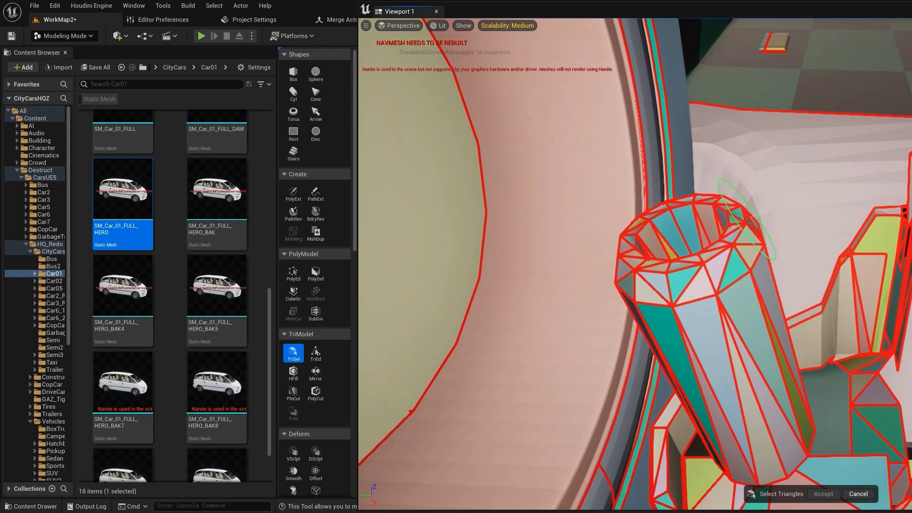
right_click_drag(744, 238, 684, 361)
right_click_drag(900, 93, 774, 298)
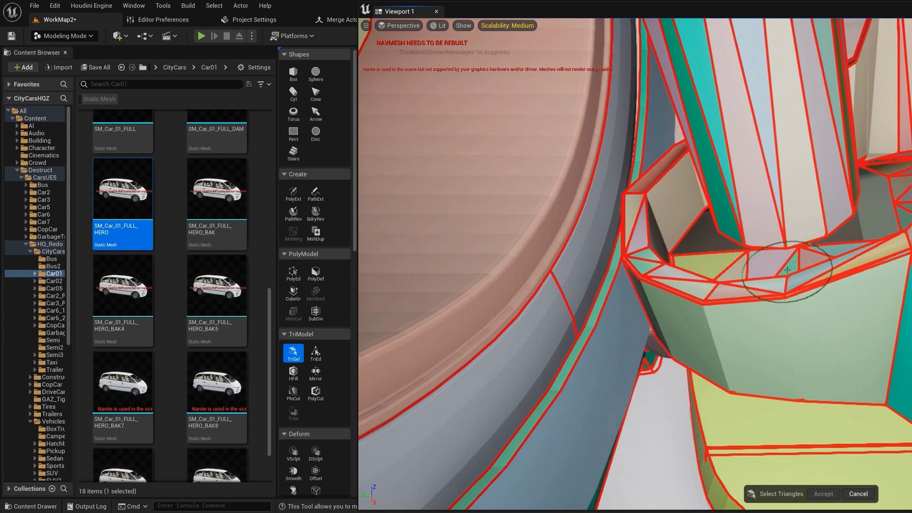
left_click_drag(795, 269, 703, 351, "alt")
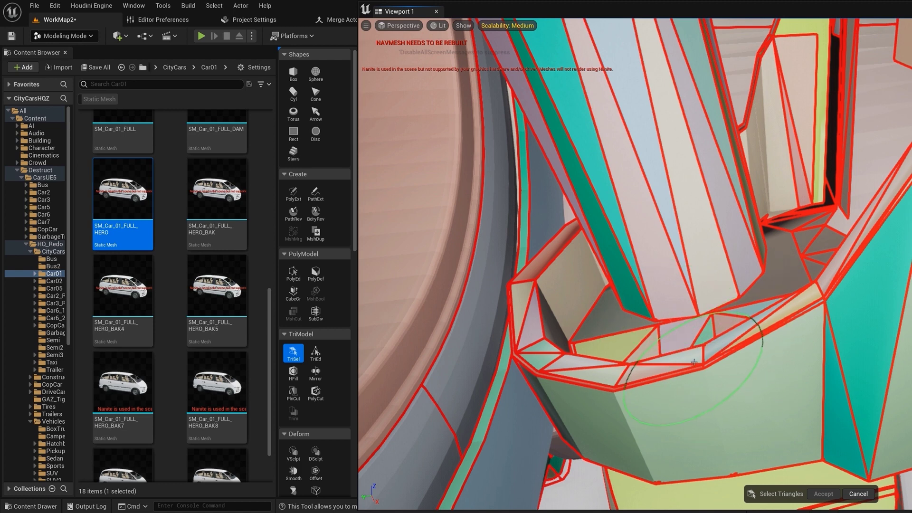
left_click(791, 341)
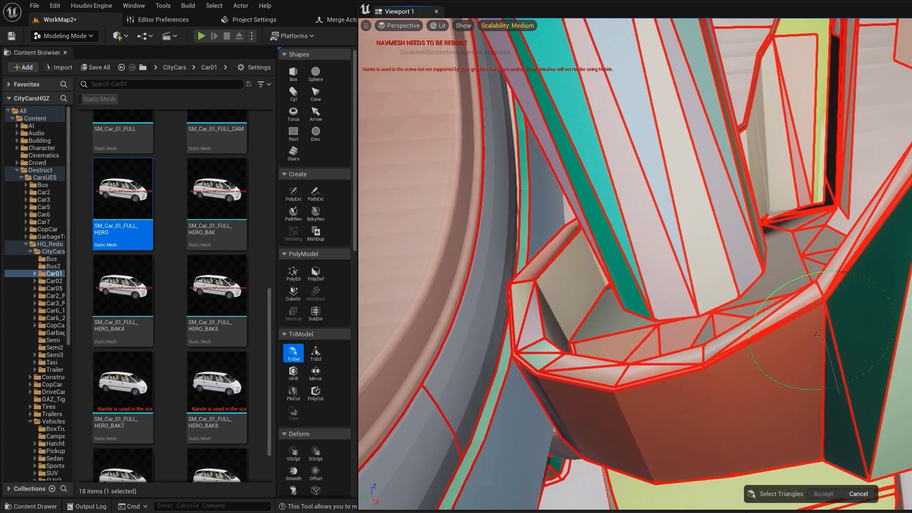
Extend the triangle selection along the cup's rim and onto the adjoining side faces
mouse_move(730, 353)
right_mouse_down()
mouse_move(897, 331)
mouse_move(883, 332)
right_mouse_up()
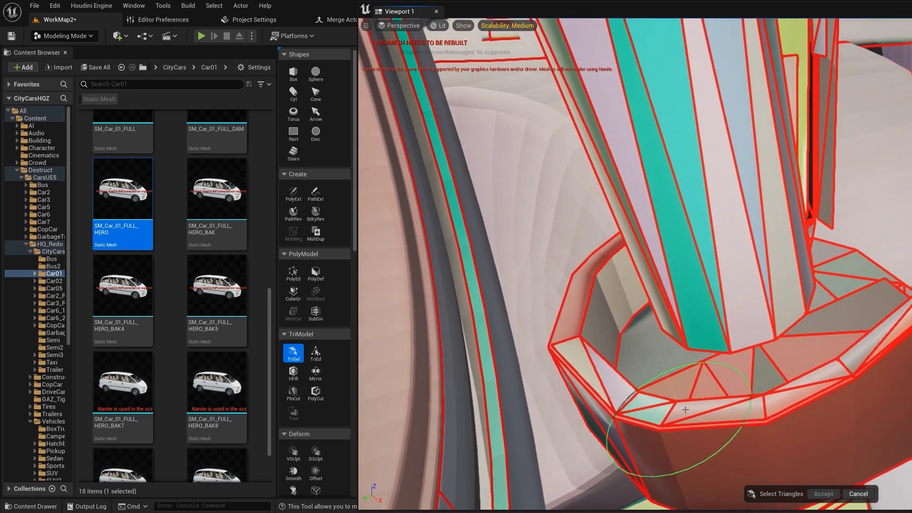
mouse_move(831, 317)
right_mouse_down()
mouse_move(731, 266)
mouse_move(727, 223)
mouse_move(731, 323)
mouse_move(703, 313)
right_mouse_up()
right_click_drag(753, 495, 752, 495)
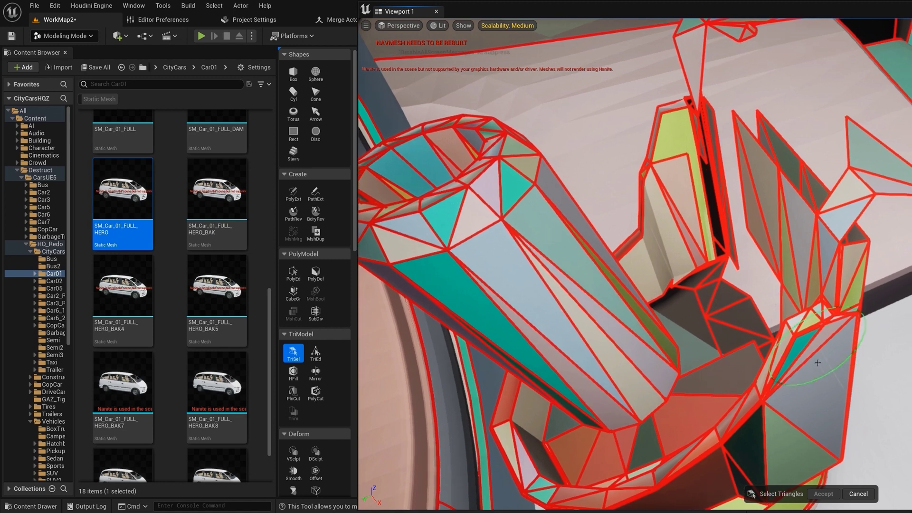
mouse_move(741, 442)
left_mouse_down()
mouse_move(770, 435)
mouse_move(793, 378)
mouse_move(744, 407)
mouse_move(800, 340)
left_mouse_up()
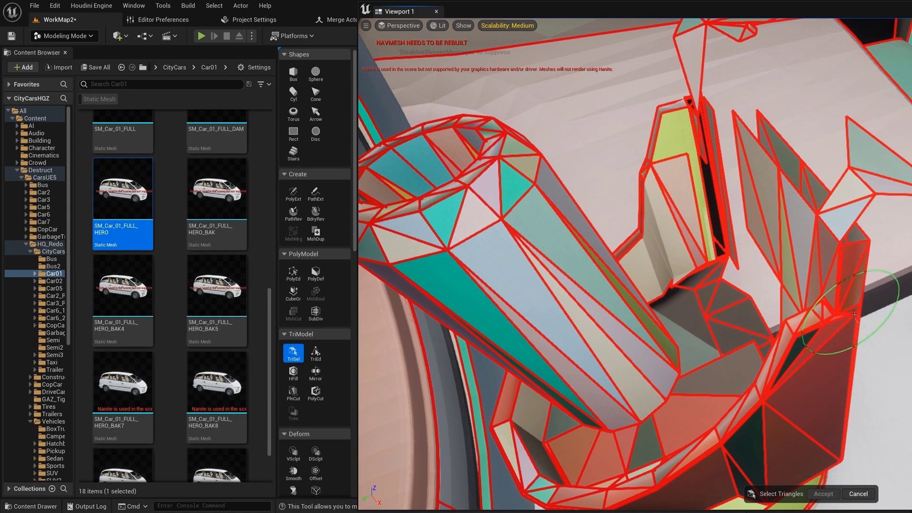
Add the upright spikes and star-shaped shards above the cup to the selection, and delete the selected triangles
mouse_move(803, 269)
right_mouse_down()
mouse_move(764, 228)
mouse_move(755, 294)
mouse_move(769, 280)
mouse_move(711, 379)
mouse_move(715, 332)
right_mouse_up()
left_click_drag(720, 311, 727, 228)
right_click_drag(727, 238, 684, 242)
right_click_drag(848, 243, 674, 303)
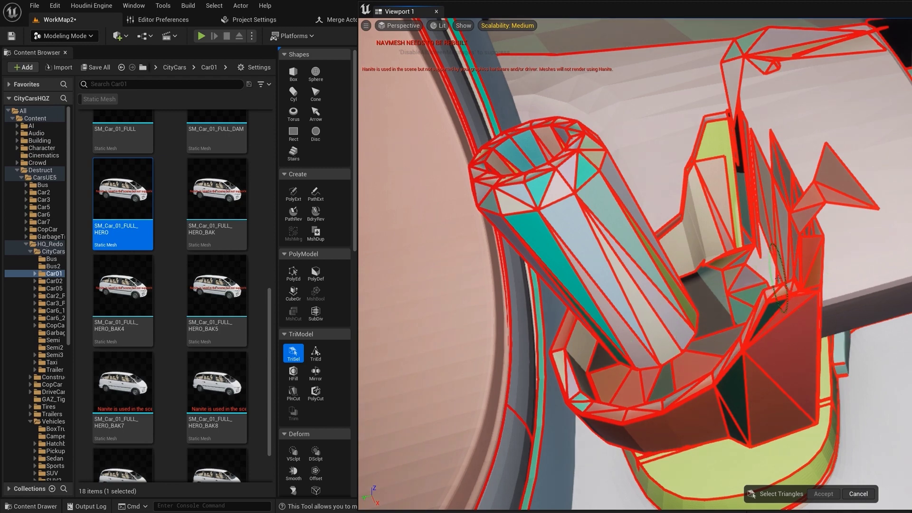
key("Delete")
Select and delete the thin sliver floating over the pale panel beside the recessed tray
mouse_move(772, 272)
right_mouse_down()
mouse_move(807, 278)
mouse_move(718, 342)
mouse_move(760, 285)
mouse_move(857, 212)
mouse_move(857, 162)
mouse_move(893, 142)
mouse_move(848, 142)
mouse_move(848, 152)
right_mouse_up()
key("w")
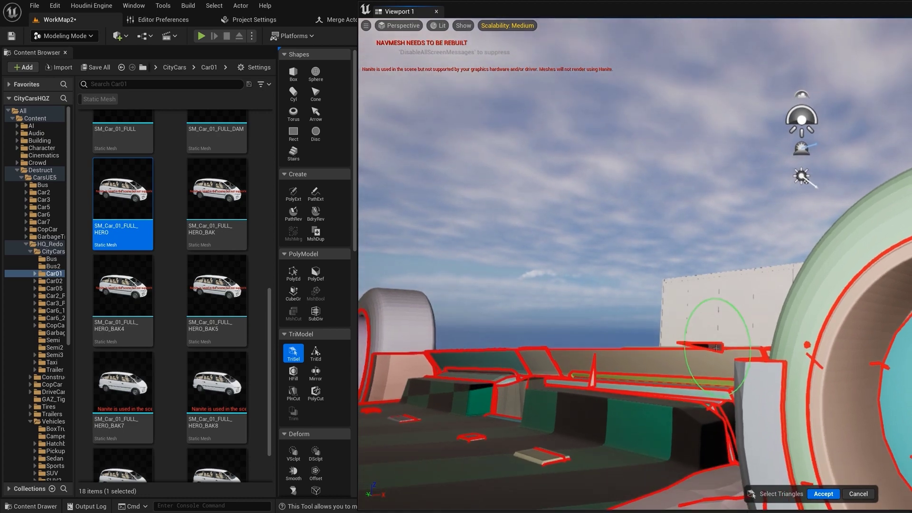
mouse_move(718, 346)
right_mouse_down()
mouse_move(718, 408)
mouse_move(674, 304)
right_mouse_up()
key("s")
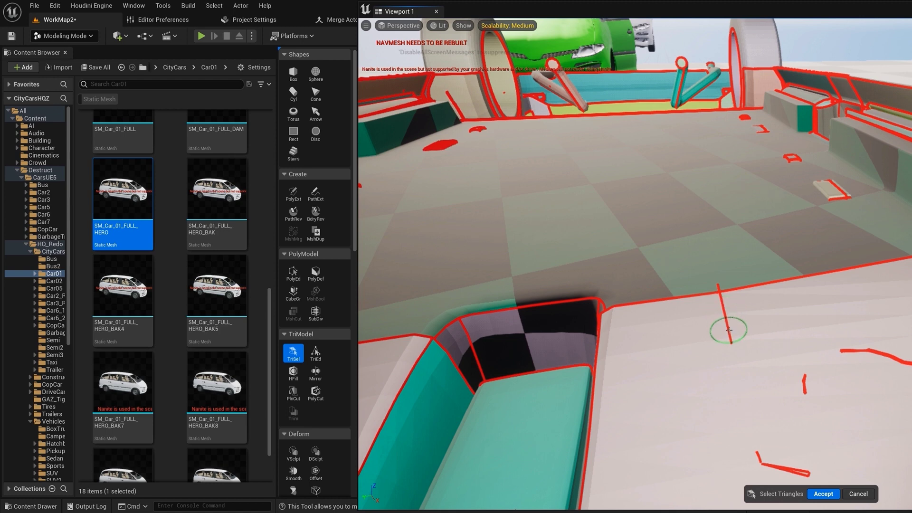
left_click(728, 330)
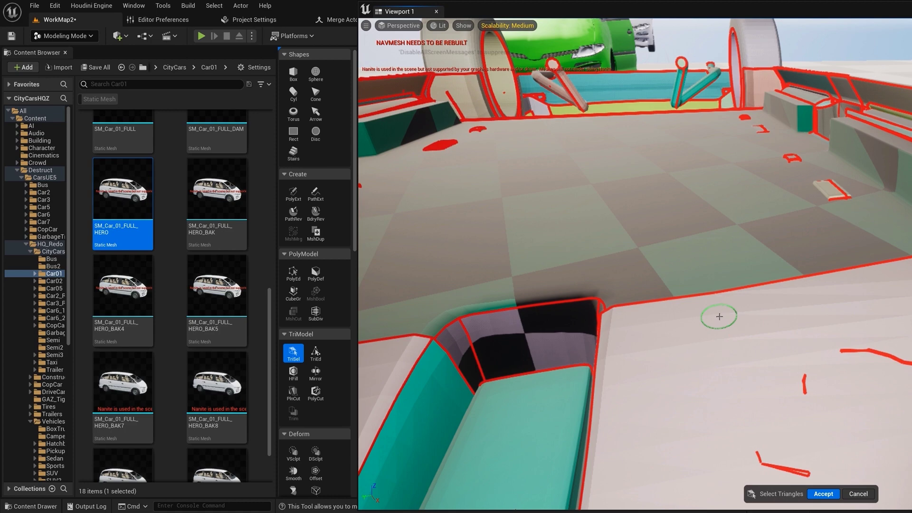
Select and delete the tiny speck floating beside the wheel's jagged geometry, and accept the triangle edits
right_click_drag(724, 330, 874, 228)
right_click_drag(407, 214, 407, 214)
right_click_drag(777, 294, 777, 294)
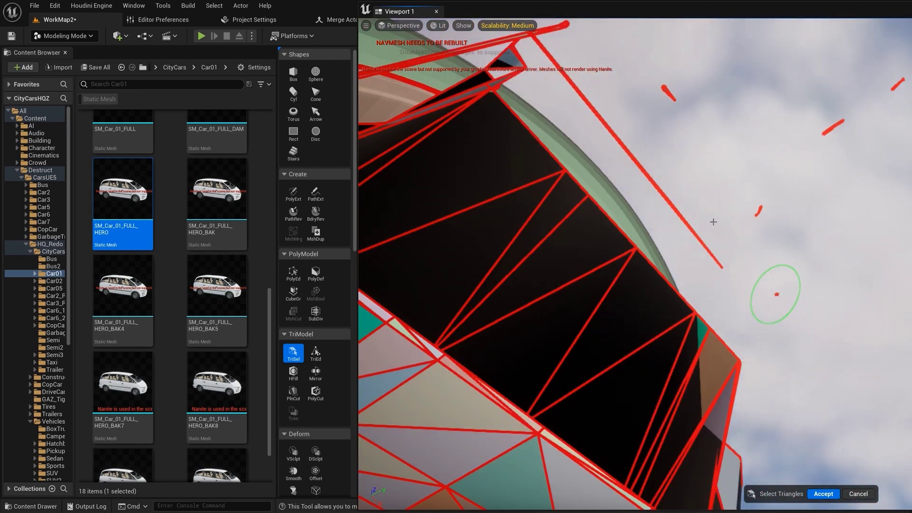
right_click_drag(669, 267, 669, 268)
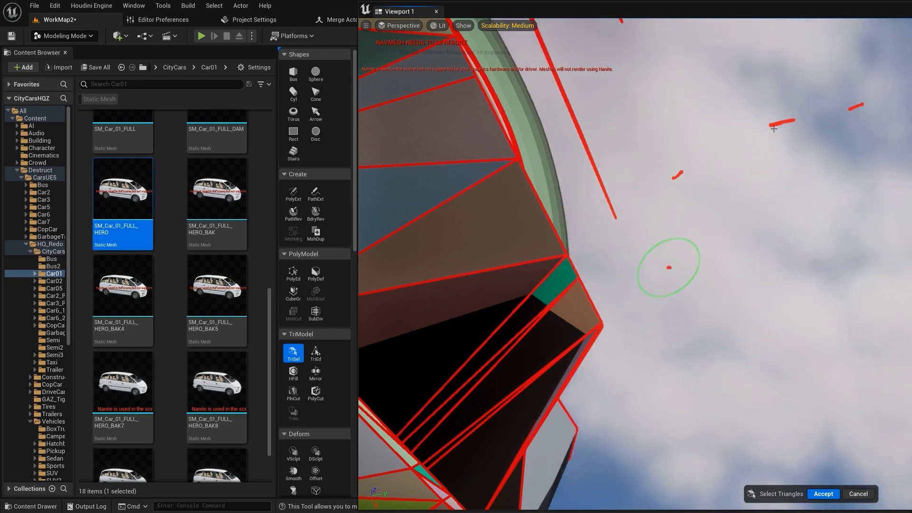
mouse_move(773, 126)
right_mouse_down()
mouse_move(784, 135)
mouse_move(756, 102)
mouse_move(775, 136)
right_mouse_up()
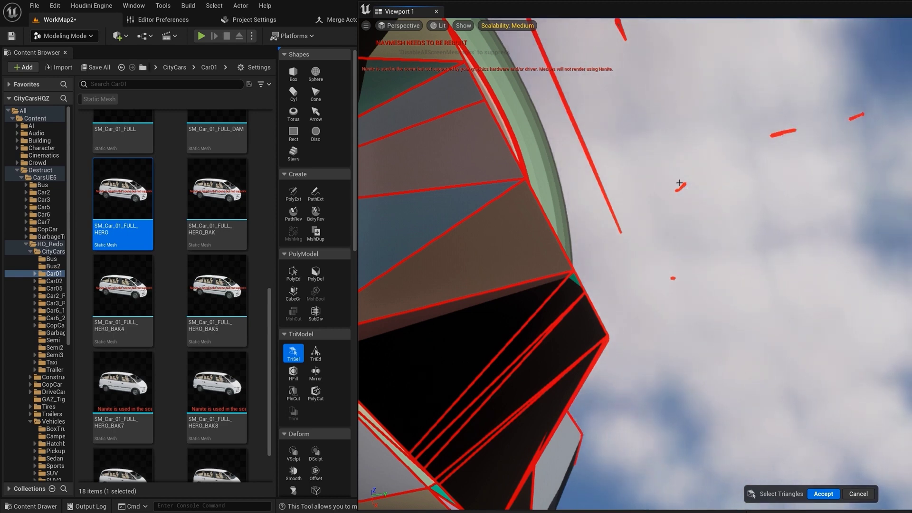
left_click_drag(682, 188, 672, 228, "alt")
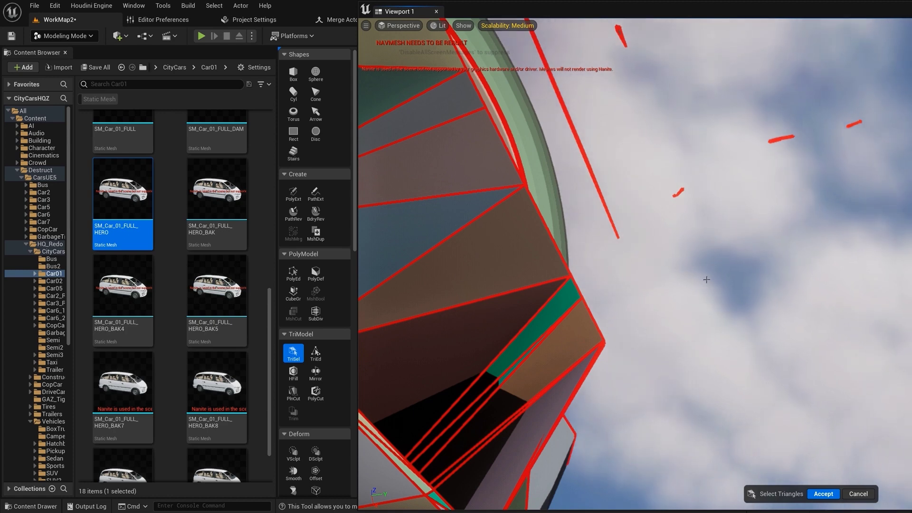
right_click_drag(684, 283, 679, 250)
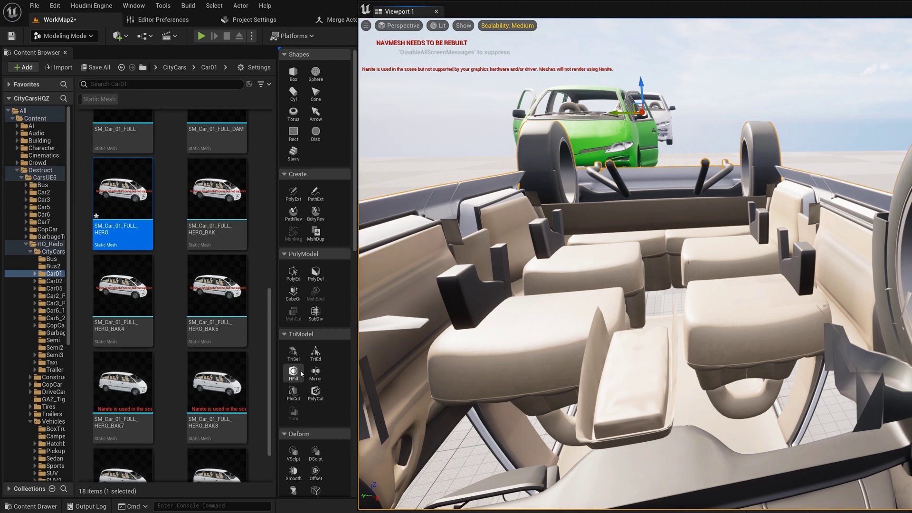
left_click(56, 9)
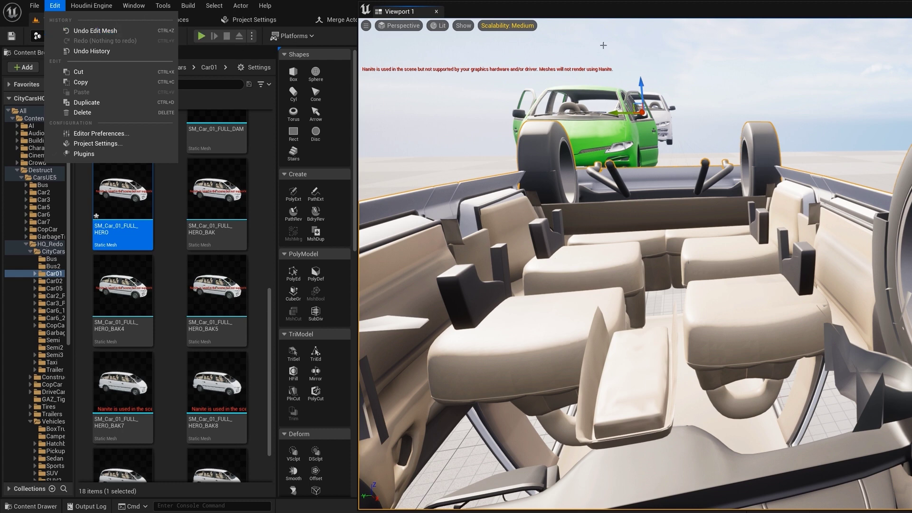
left_click(609, 14)
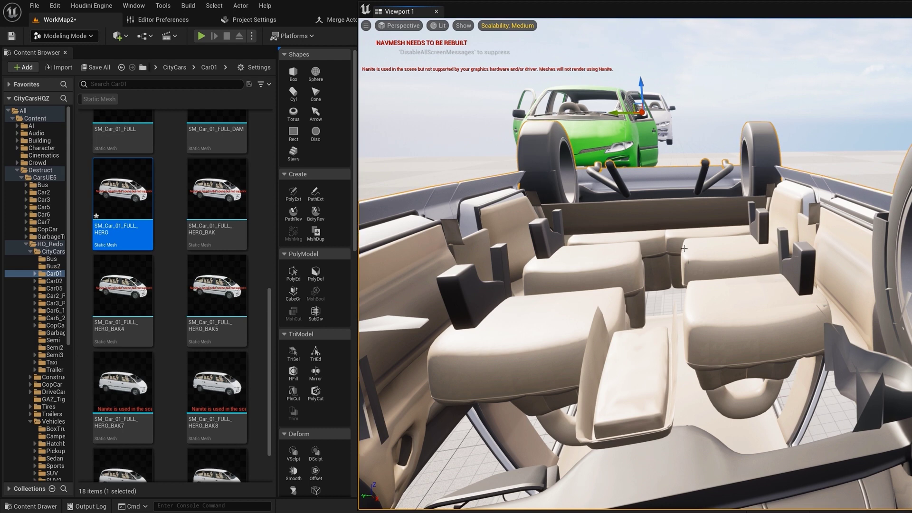
left_click(55, 5)
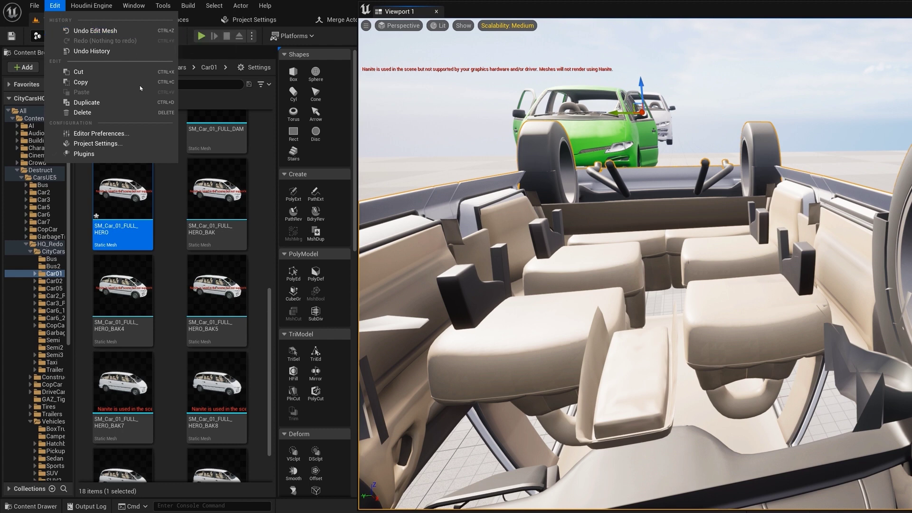
left_click(553, 12)
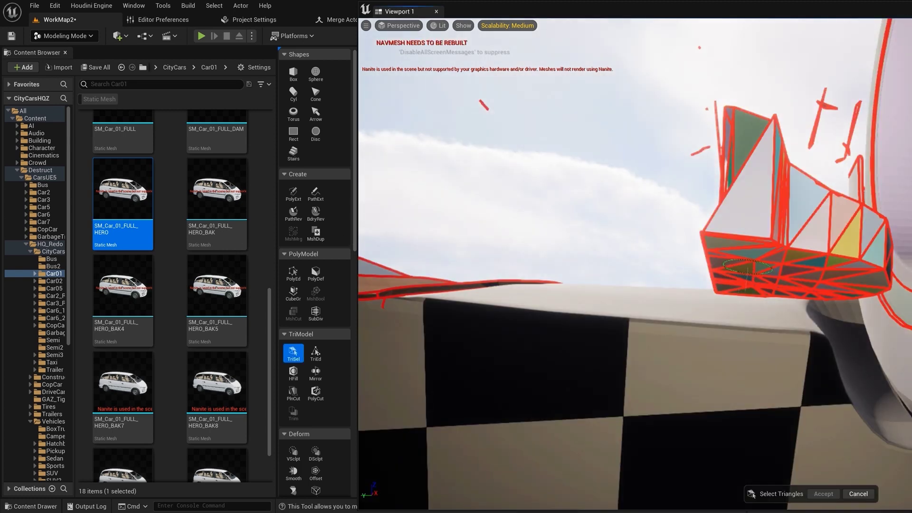
right_click_drag(730, 299, 779, 278)
right_click_drag(711, 357, 645, 437)
mouse_move(684, 300)
left_mouse_down()
mouse_move(665, 295)
mouse_move(709, 334)
left_mouse_up()
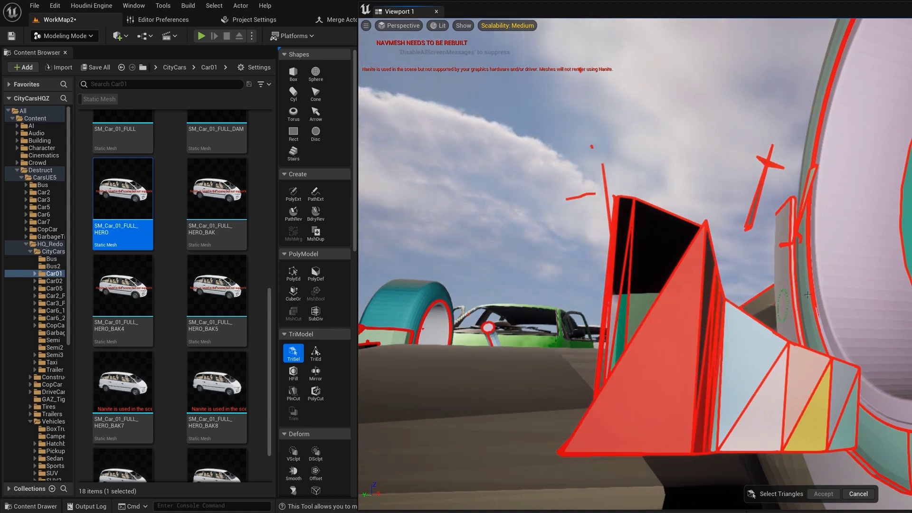
left_click(841, 283)
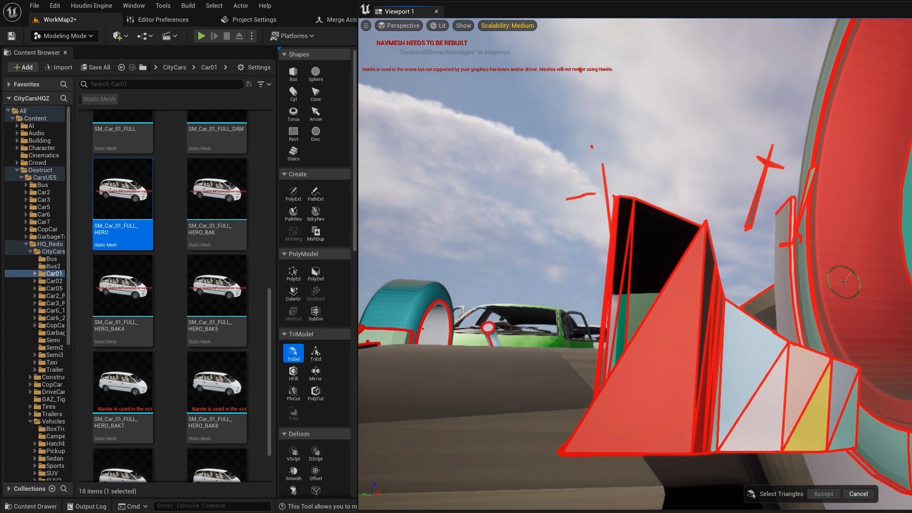
key("ctrl+z")
key("ctrl+z")
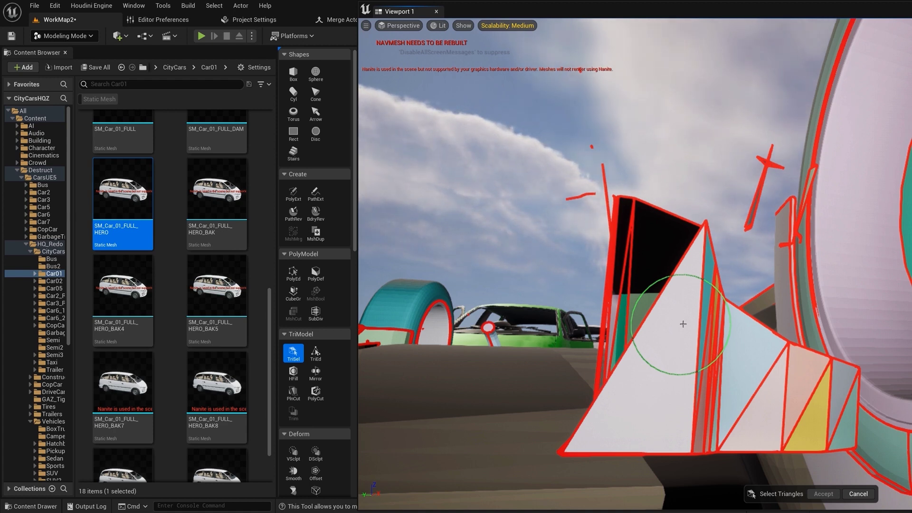
key("Escape")
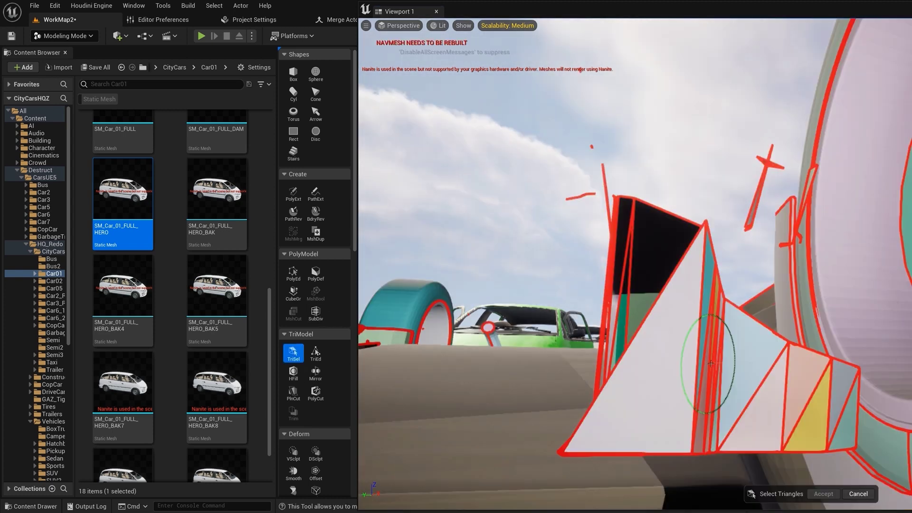
Try deleting the jagged part's tall triangular face with its adjoining slivers and side triangle, undo the deletion, and clear the selection
left_click(712, 370)
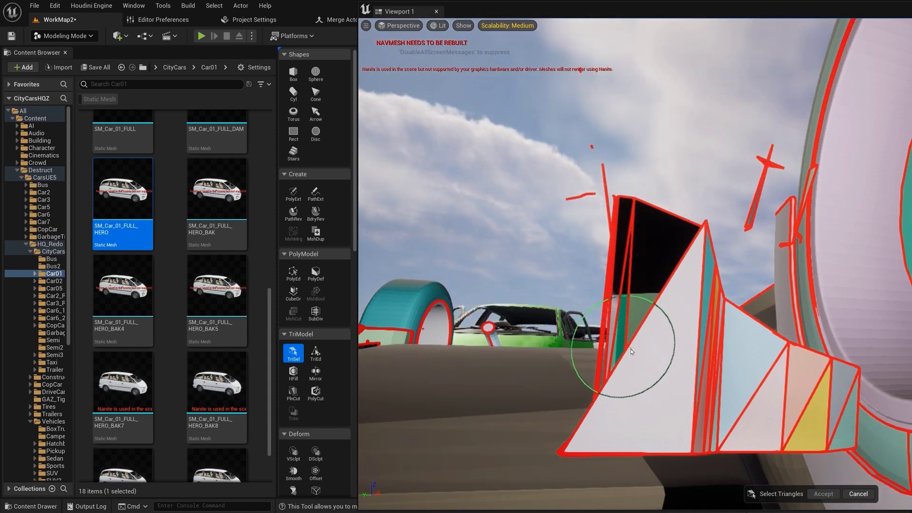
left_click_drag(677, 364, 721, 379)
key("Delete")
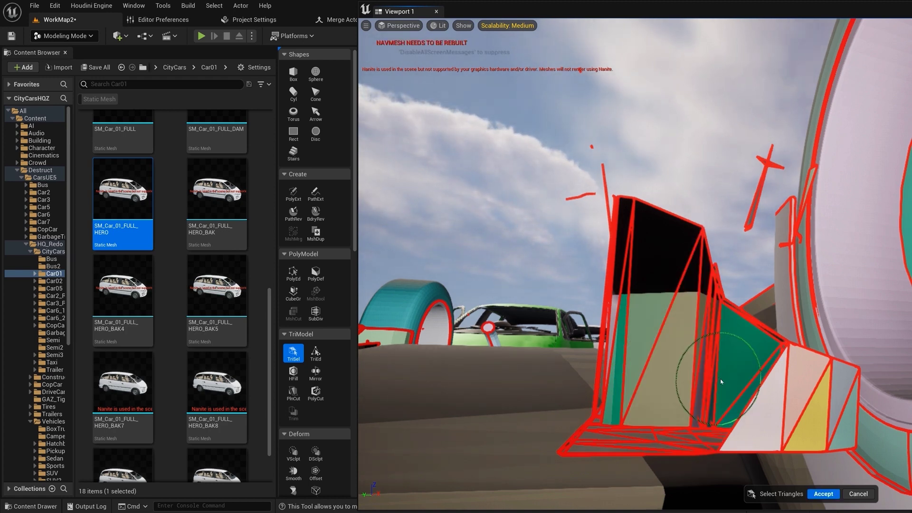
key("ctrl+z")
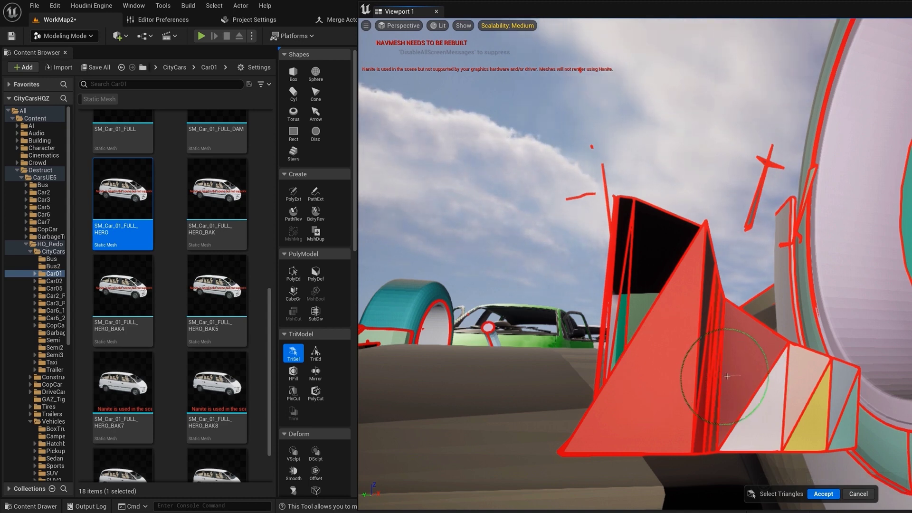
left_click(727, 376, "shift")
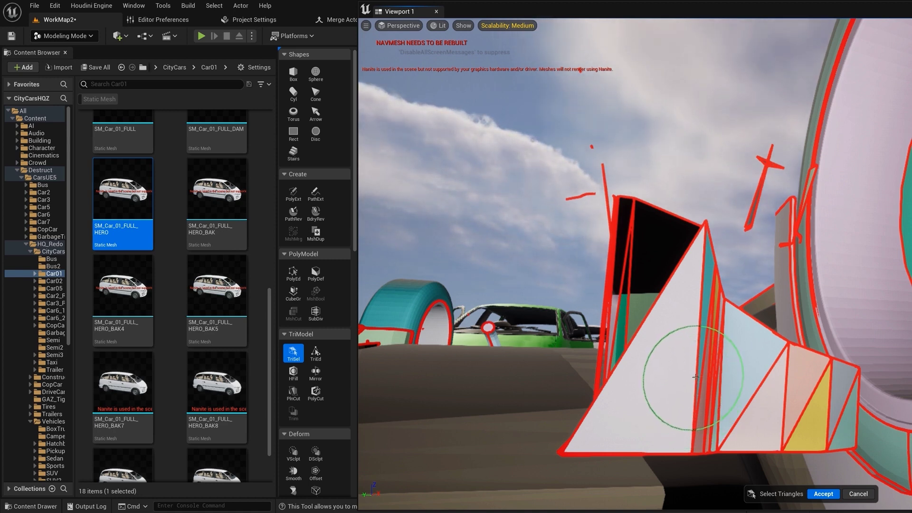
left_click_drag(708, 369, 750, 367, "alt")
mouse_move(744, 367)
right_mouse_down()
mouse_move(780, 213)
mouse_move(696, 404)
mouse_move(733, 335)
mouse_move(707, 387)
right_mouse_up()
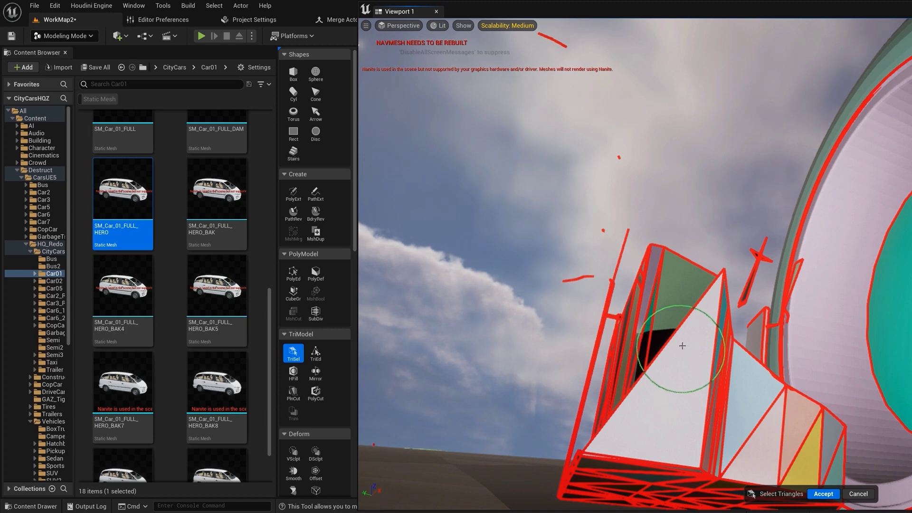